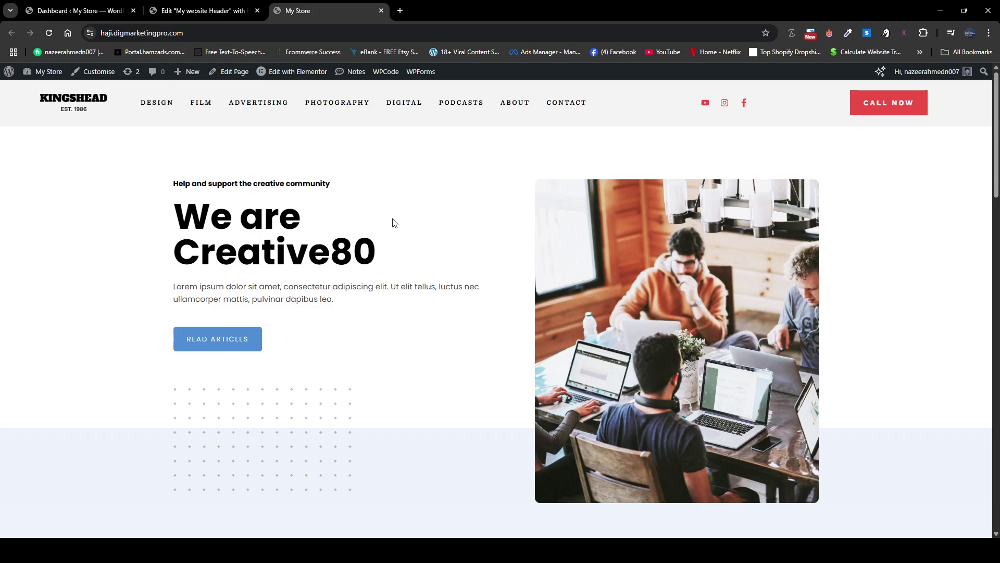
- Scroll the live homepage up and down to observe the header
{"action": "scroll", "coordinate": [394, 223], "scroll_direction": "down", "scroll_amount": 6}
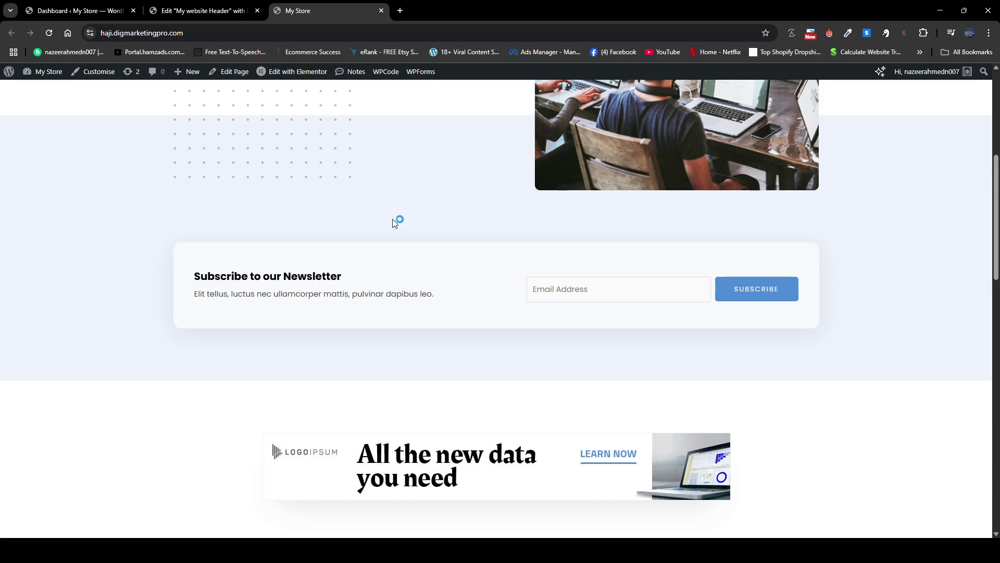
{"action": "scroll", "coordinate": [395, 236], "scroll_direction": "up", "scroll_amount": 4}
{"action": "scroll", "coordinate": [395, 236], "scroll_direction": "up", "scroll_amount": 2}
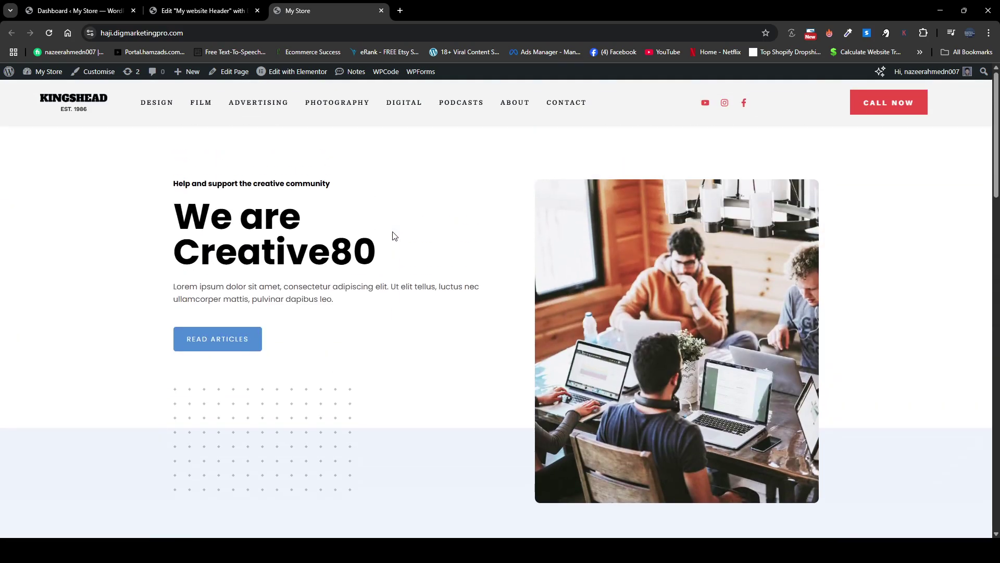
{"action": "scroll", "coordinate": [394, 236], "scroll_direction": "down", "scroll_amount": 6}
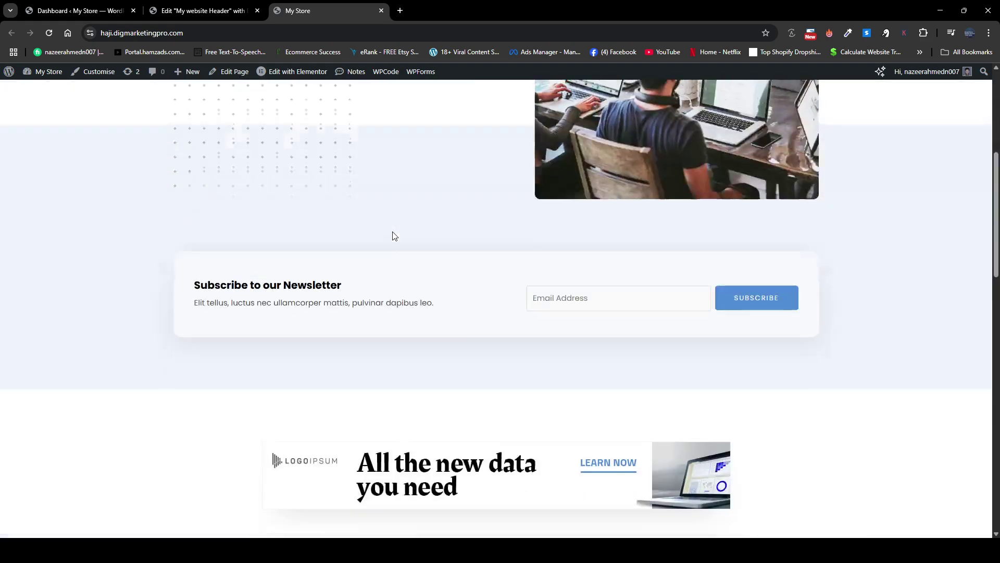
{"action": "scroll", "coordinate": [394, 236], "scroll_direction": "up", "scroll_amount": 6}
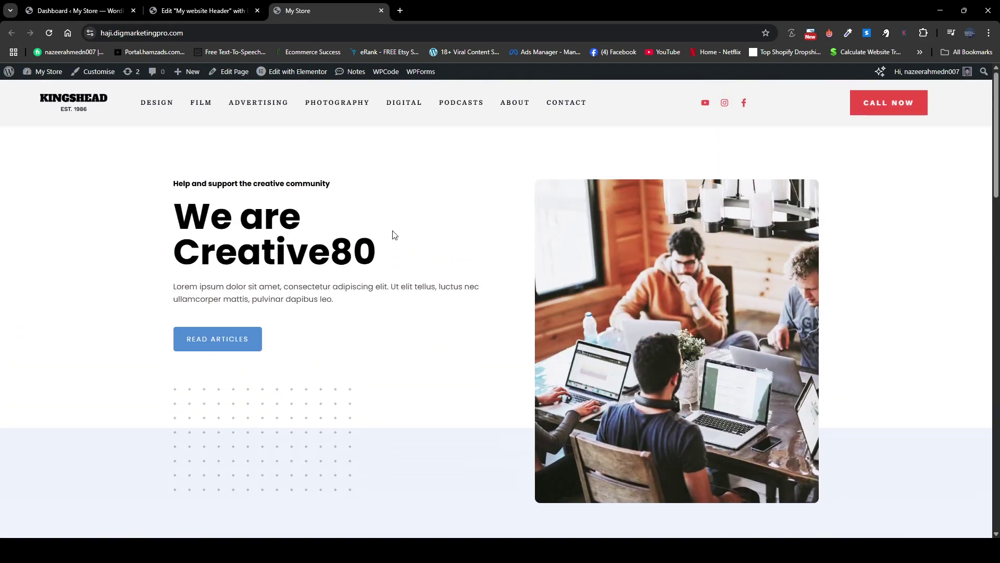
{"action": "scroll", "coordinate": [394, 235], "scroll_direction": "down", "scroll_amount": 2}
{"action": "scroll", "coordinate": [395, 235], "scroll_direction": "down", "scroll_amount": 4}
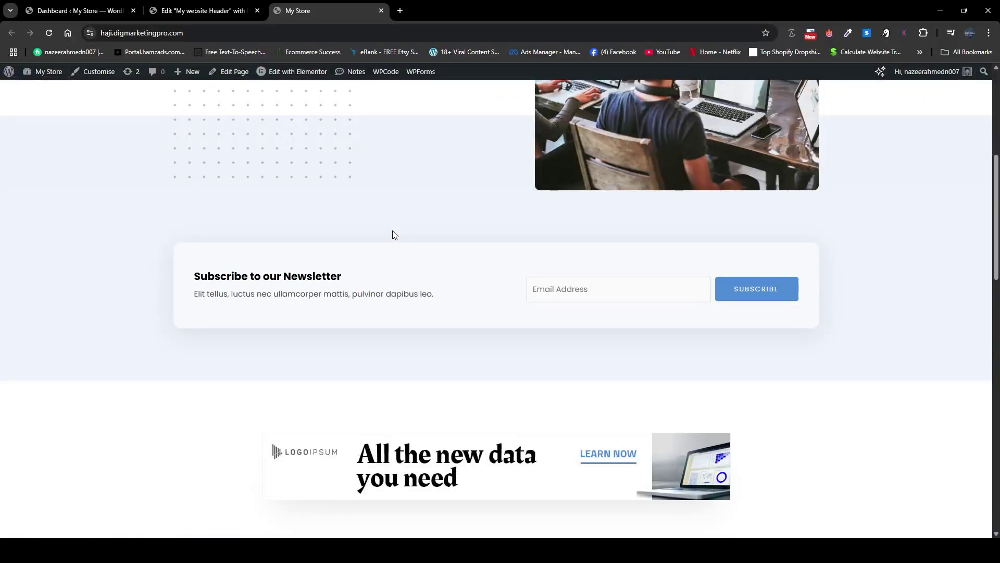
{"action": "scroll", "coordinate": [394, 235], "scroll_direction": "up", "scroll_amount": 6}
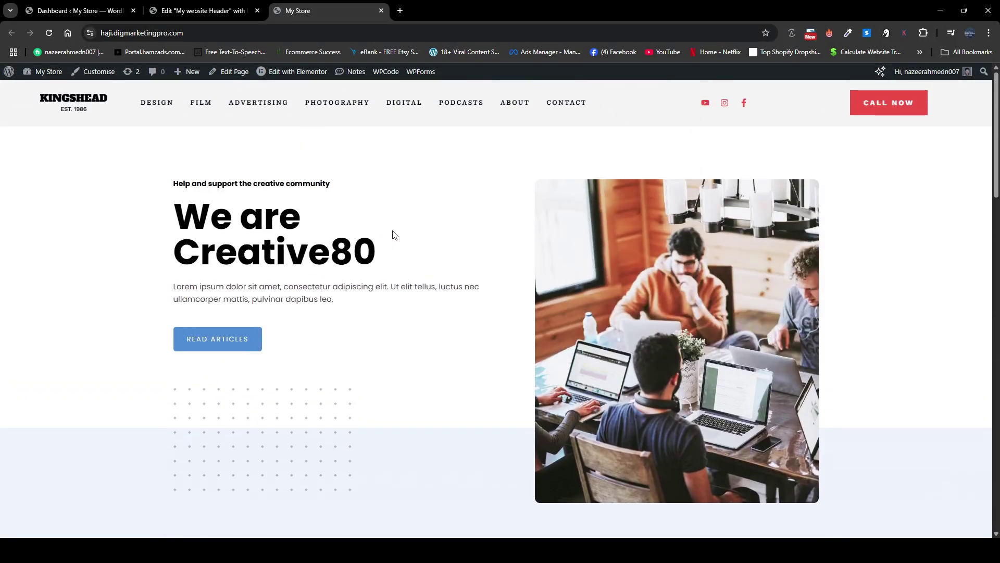
- Open the live site from My Store > Visit Site in a new tab and scroll it
{"action": "left_click", "coordinate": [85, 6]}
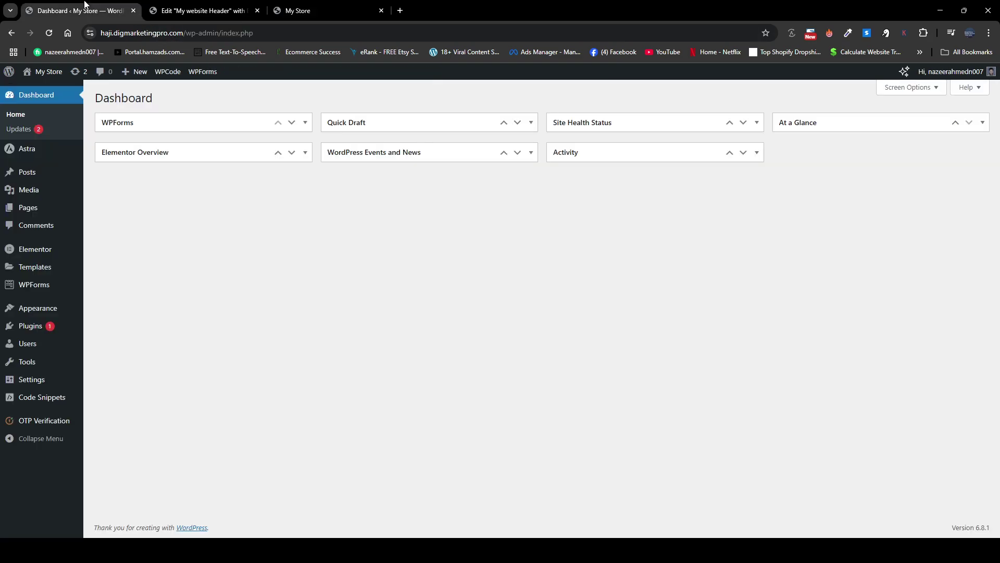
{"action": "mouse_move", "coordinate": [55, 83]}
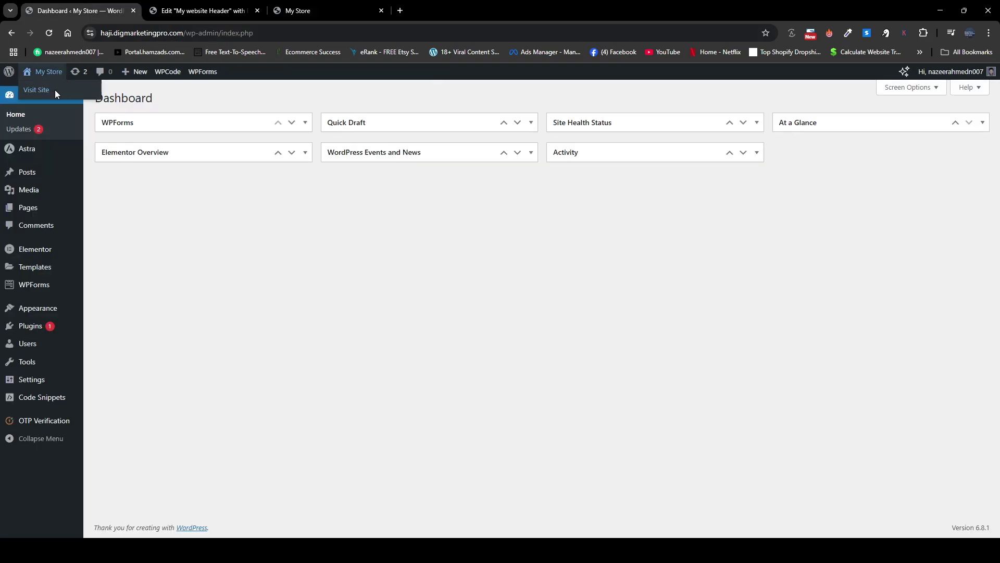
{"action": "middle_click", "coordinate": [84, 90]}
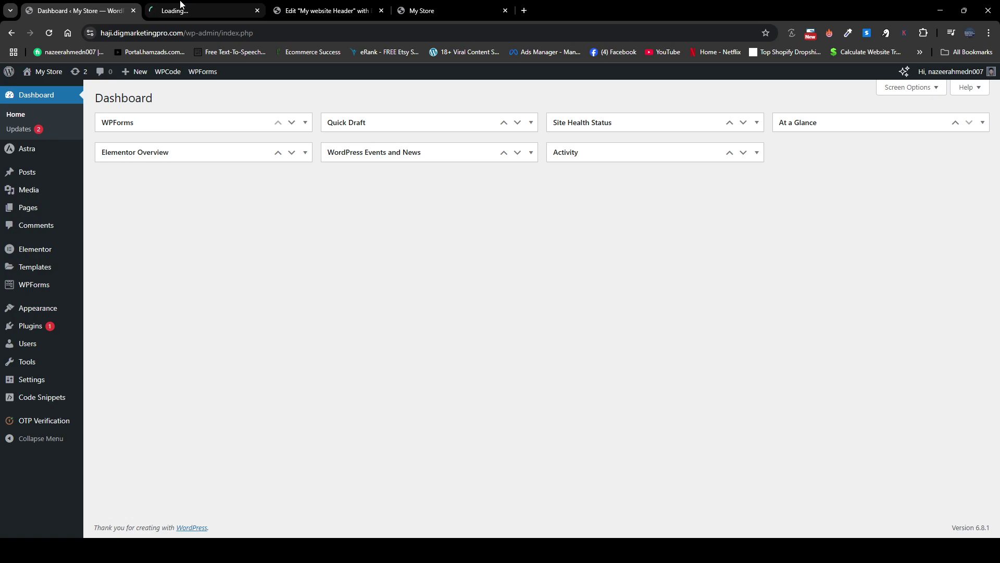
{"action": "left_click_drag", "start_coordinate": [181, 4], "coordinate": [314, 7]}
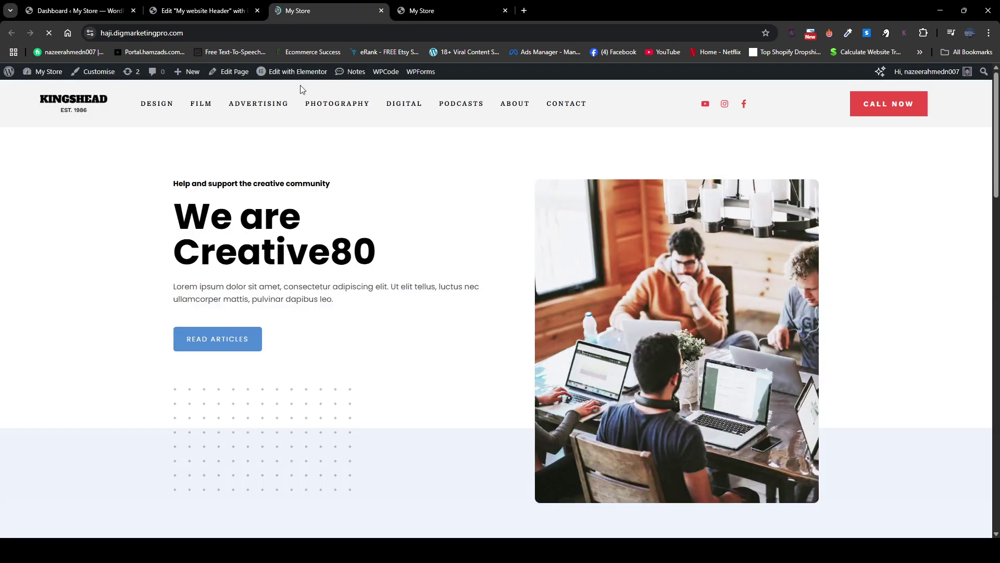
{"action": "scroll", "coordinate": [276, 172], "scroll_direction": "down", "scroll_amount": 7}
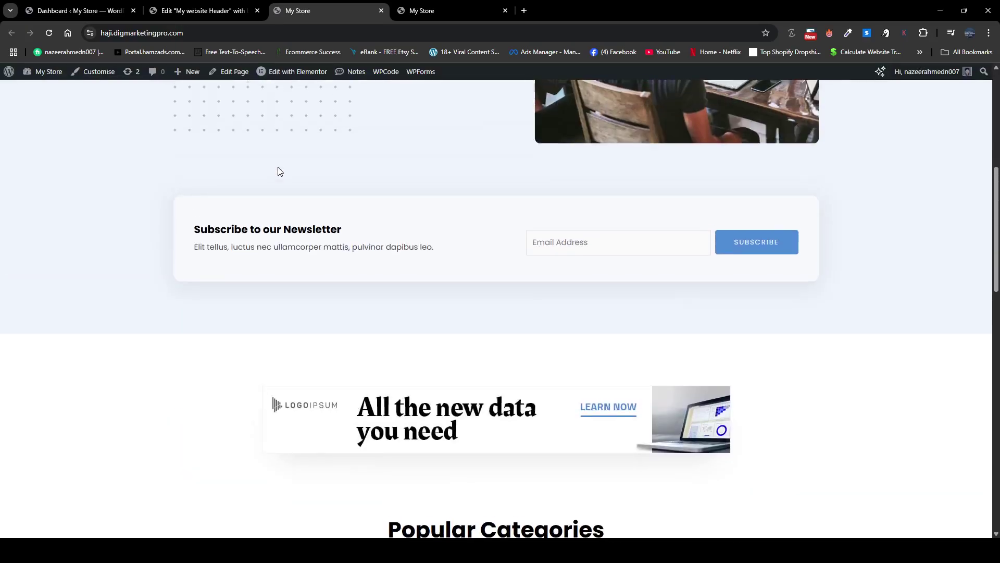
{"action": "scroll", "coordinate": [279, 172], "scroll_direction": "up", "scroll_amount": 7}
{"action": "scroll", "coordinate": [280, 169], "scroll_direction": "down", "scroll_amount": 3}
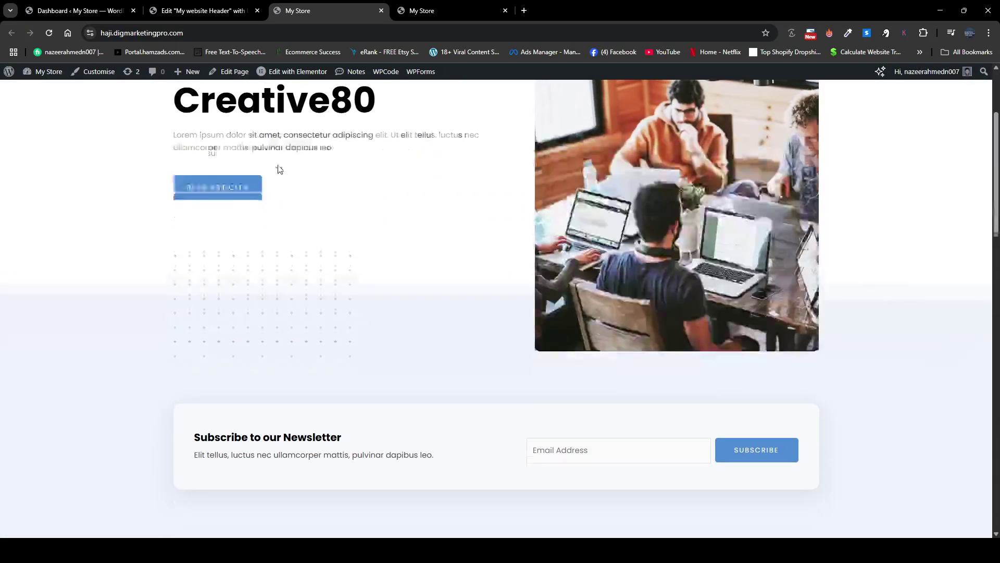
{"action": "scroll", "coordinate": [280, 169], "scroll_direction": "down", "scroll_amount": 3}
- List all four Elementor saved templates, including My website Header
{"action": "left_click", "coordinate": [50, 4]}
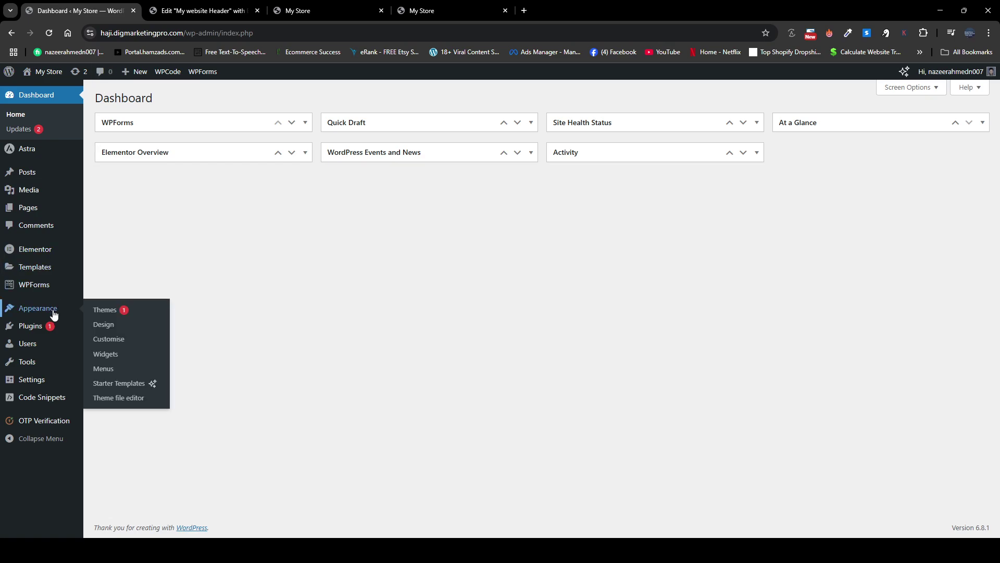
{"action": "mouse_move", "coordinate": [43, 265]}
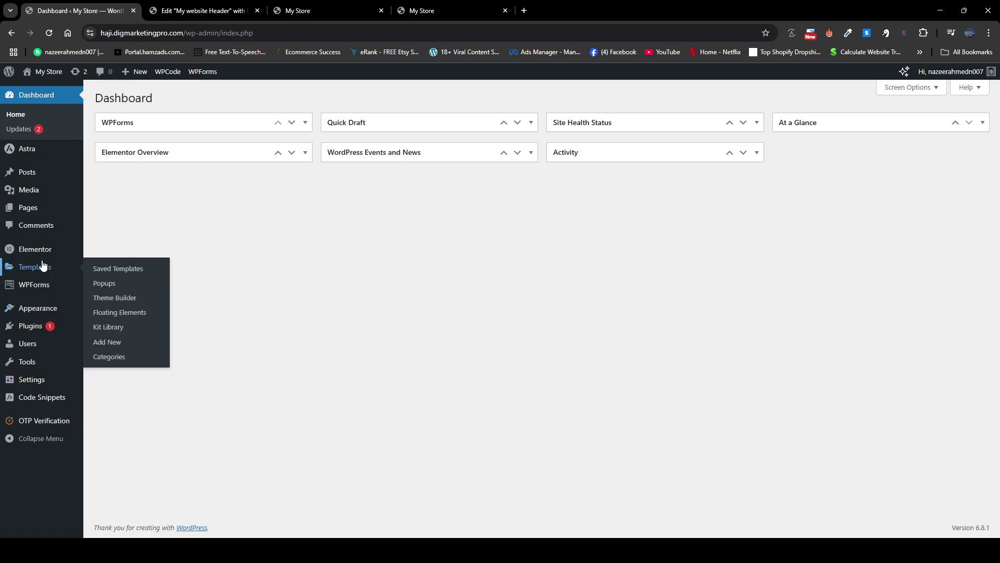
{"action": "left_click", "coordinate": [105, 268]}
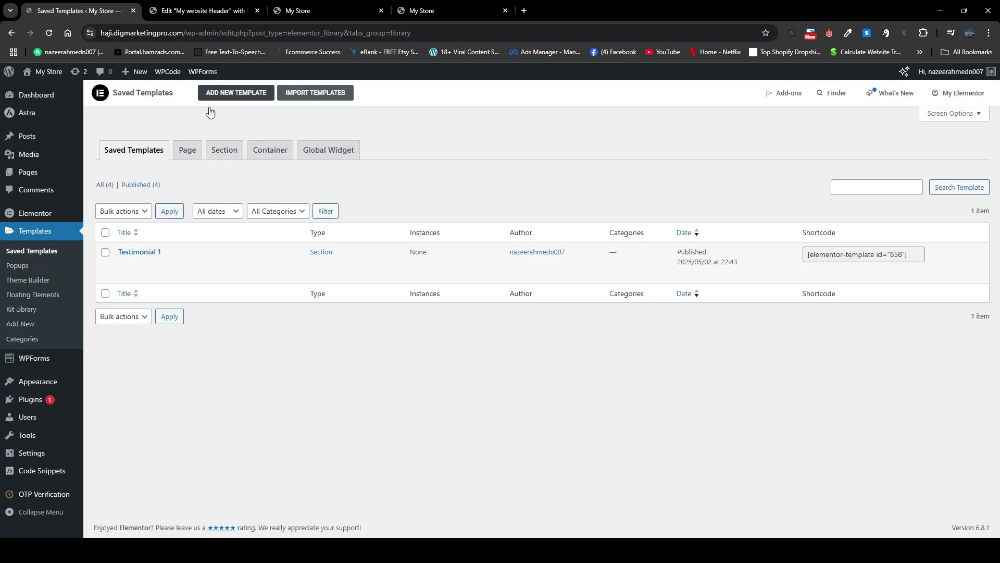
{"action": "left_click", "coordinate": [110, 186]}
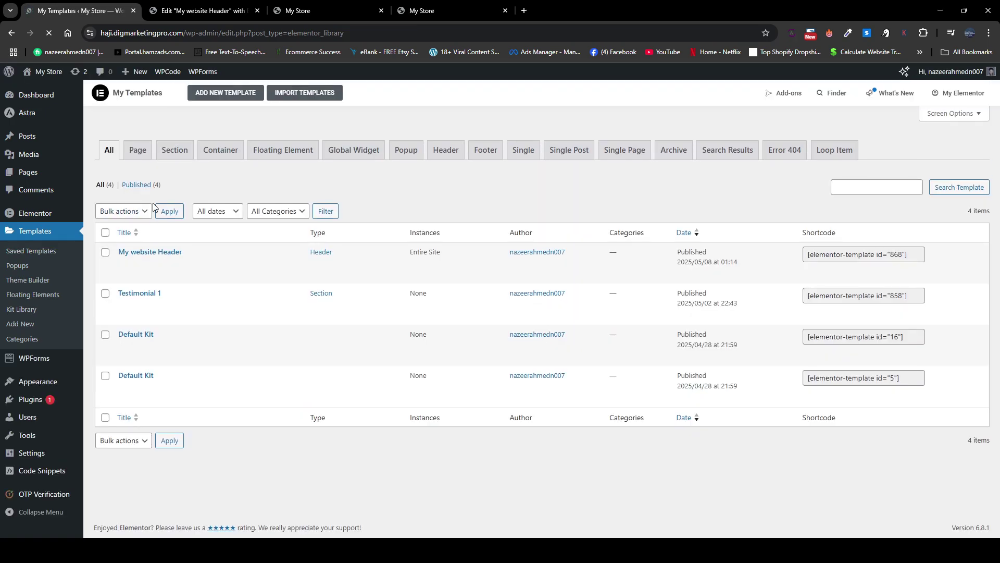
{"action": "mouse_move", "coordinate": [165, 253]}
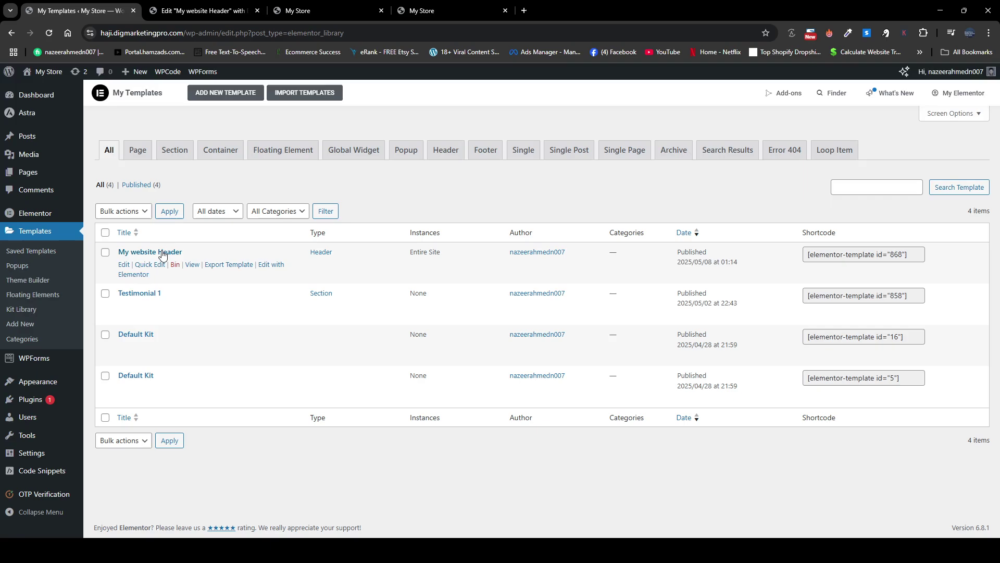
- Start a Header template, cancel the form, and return to the My website Header editor
{"action": "left_click", "coordinate": [217, 3]}
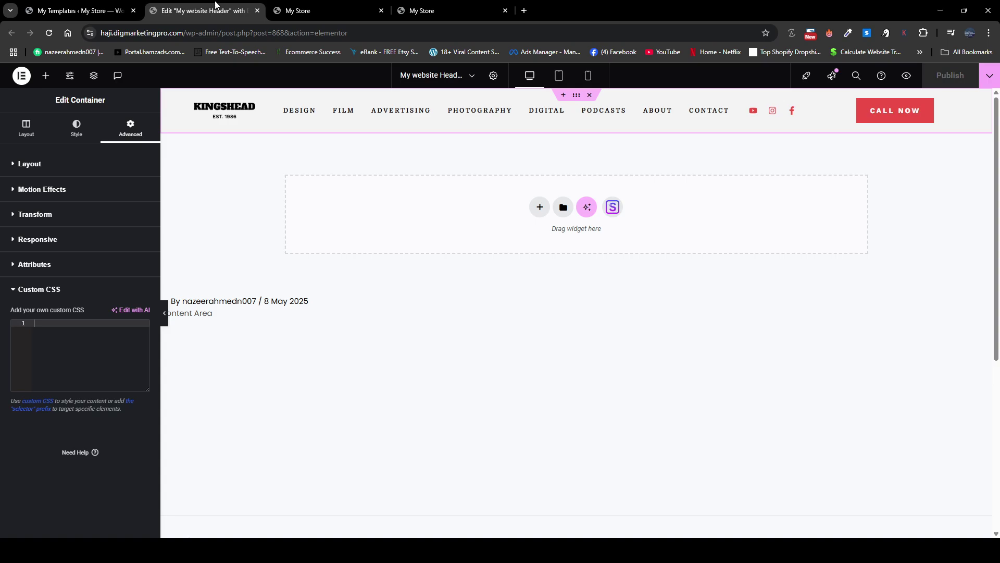
{"action": "left_click", "coordinate": [114, 2]}
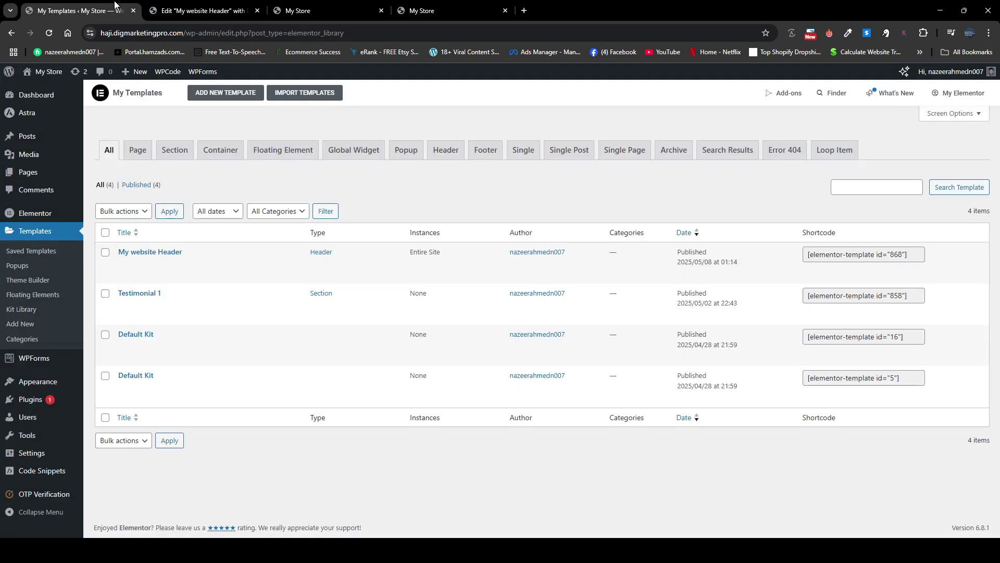
{"action": "left_click", "coordinate": [221, 97]}
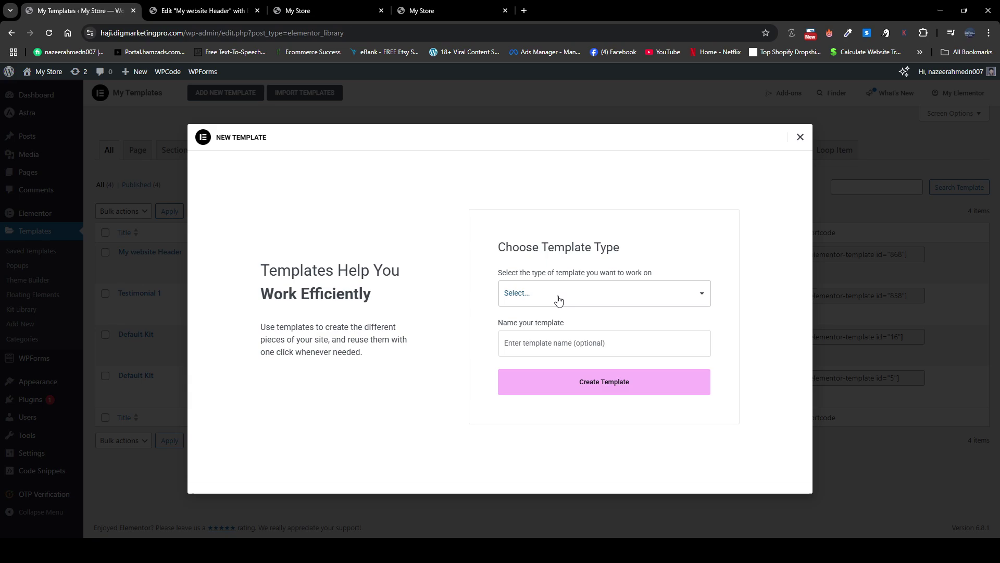
{"action": "left_click", "coordinate": [528, 389]}
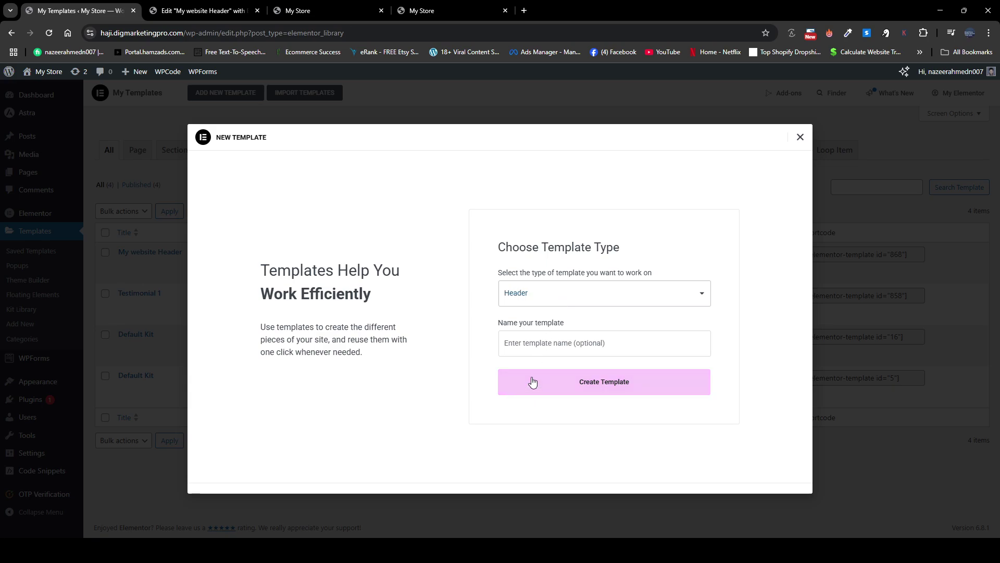
{"action": "left_click", "coordinate": [800, 137]}
{"action": "key", "text": "ctrl+Tab"}
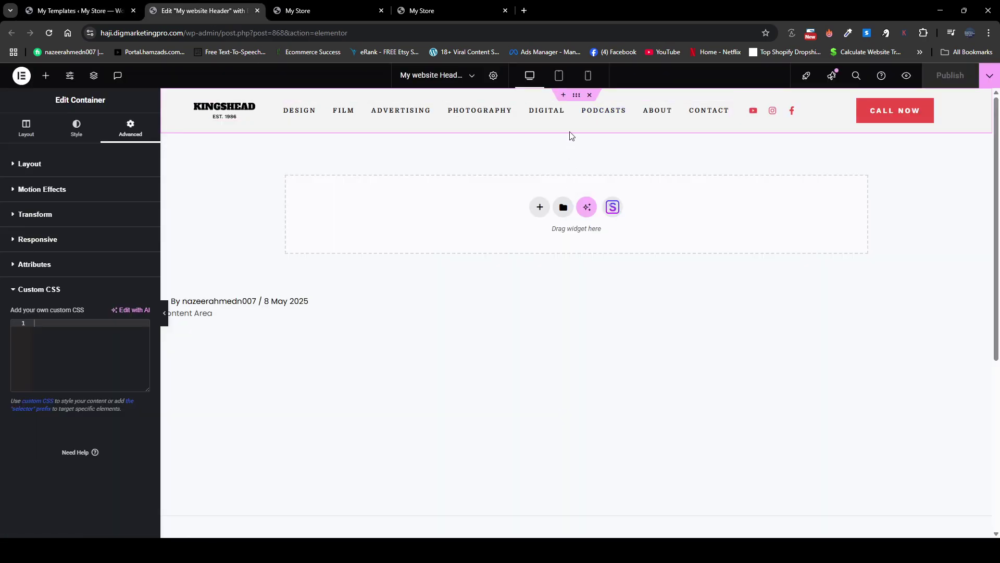
- Set the header container's Motion Effects Sticky to Top and publish the template
{"action": "left_click", "coordinate": [25, 123]}
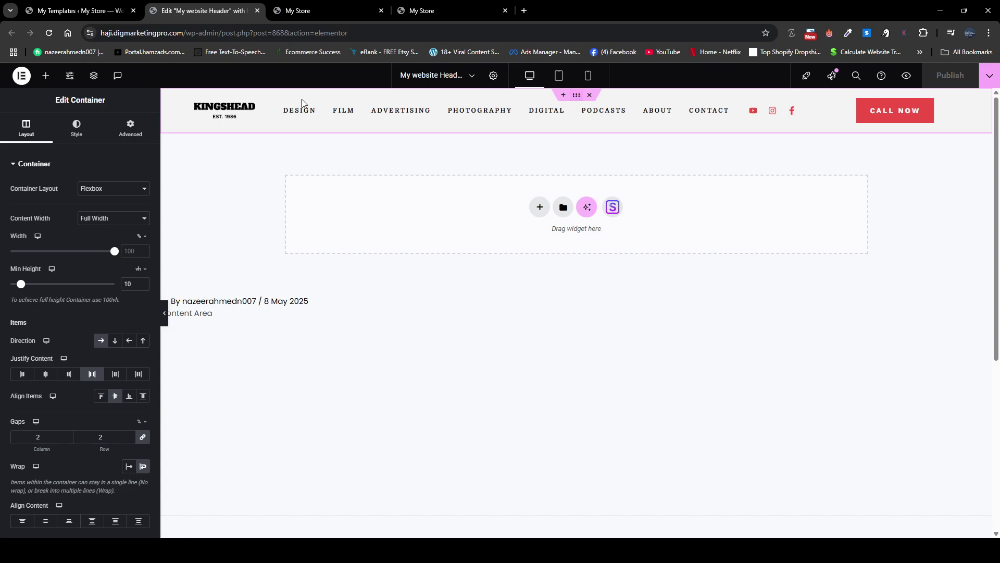
{"action": "left_click", "coordinate": [122, 137]}
{"action": "scroll", "coordinate": [57, 340], "scroll_direction": "down", "scroll_amount": 2}
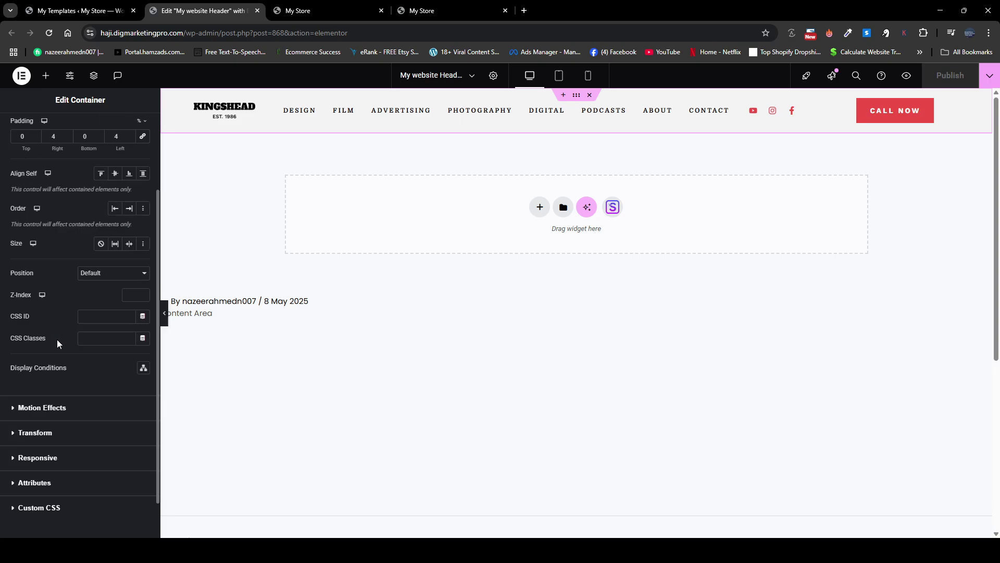
{"action": "left_click", "coordinate": [50, 410]}
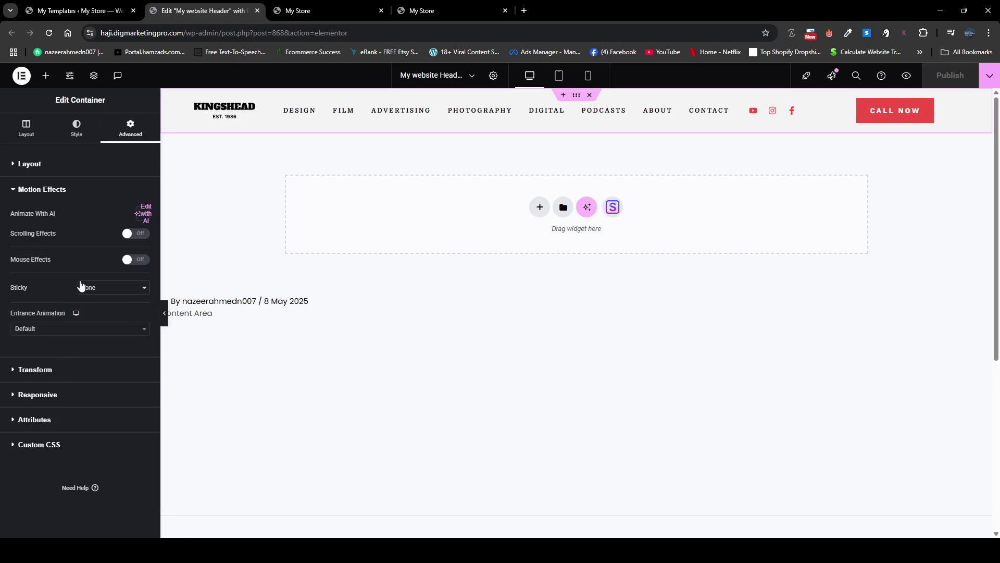
{"action": "left_click", "coordinate": [92, 314]}
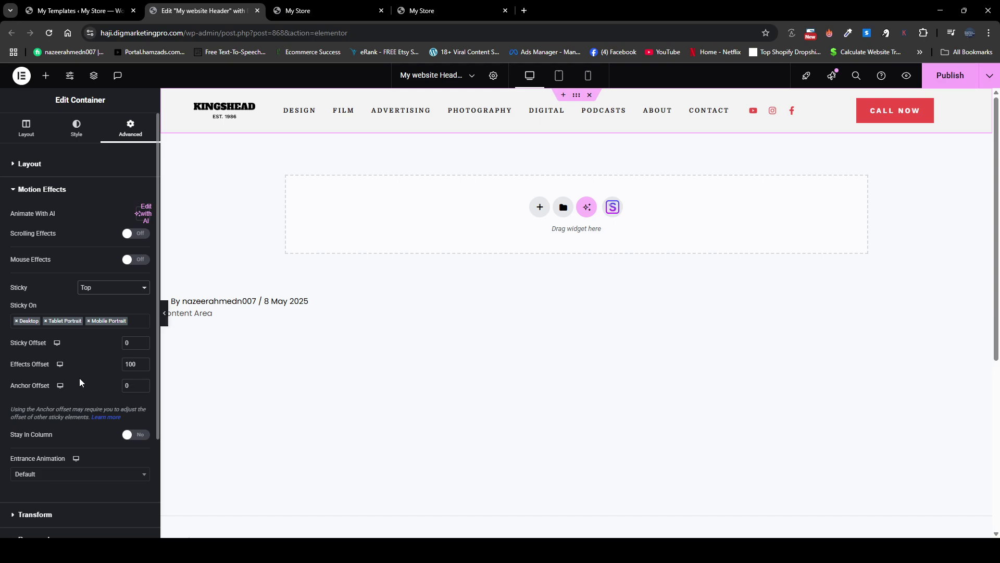
{"action": "left_click", "coordinate": [949, 77]}
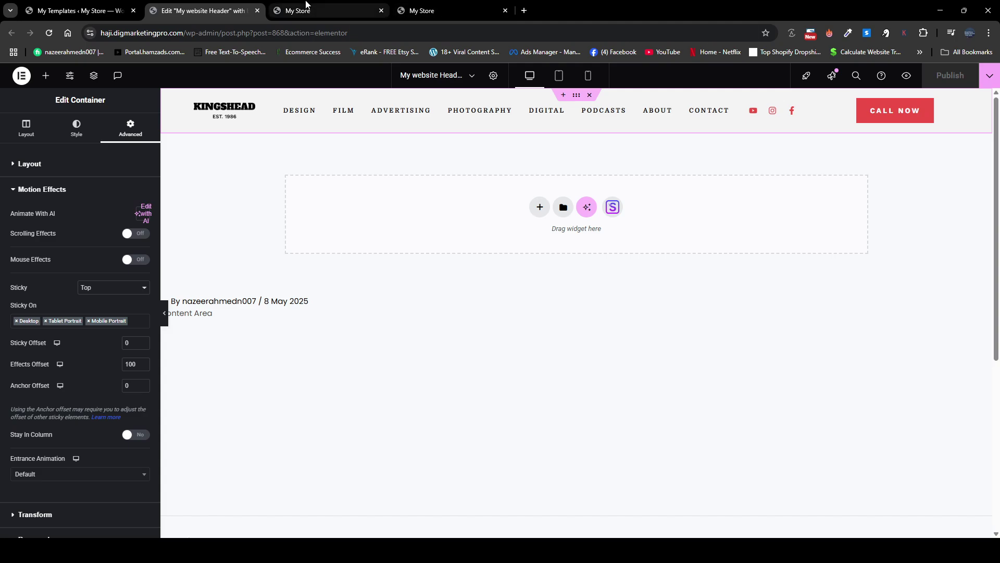
- Reload the live homepage, scroll to confirm the header stays pinned, then return to My Templates
{"action": "left_click", "coordinate": [323, 10]}
{"action": "scroll", "coordinate": [275, 201], "scroll_direction": "up", "scroll_amount": 15}
{"action": "left_click", "coordinate": [50, 34]}
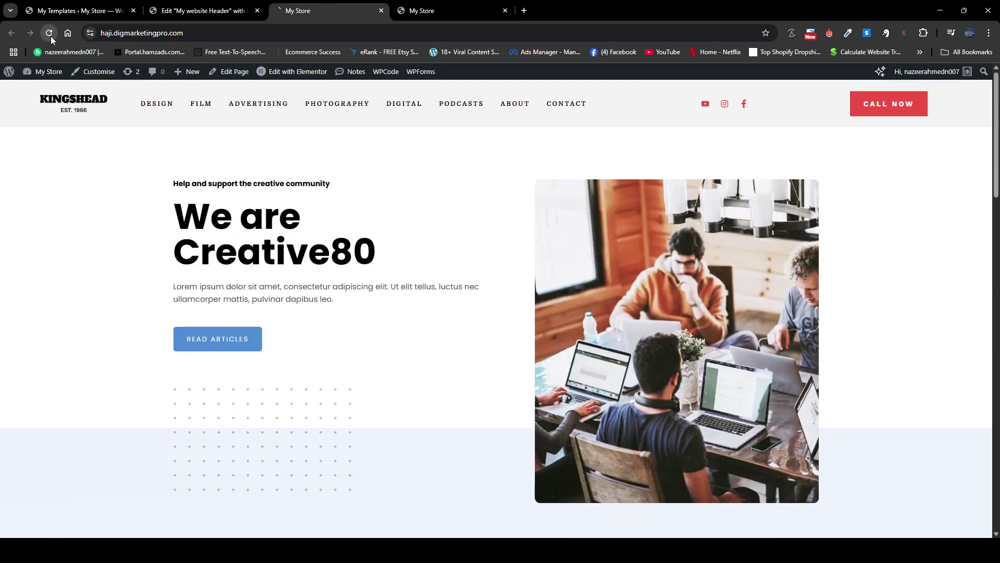
{"action": "scroll", "coordinate": [208, 208], "scroll_direction": "down", "scroll_amount": 7}
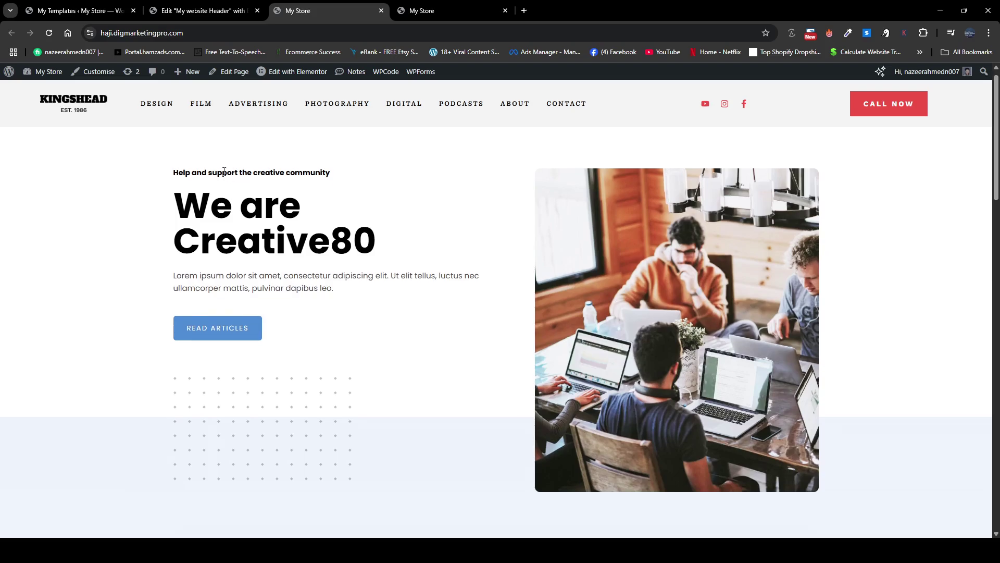
{"action": "scroll", "coordinate": [225, 193], "scroll_direction": "up", "scroll_amount": 8}
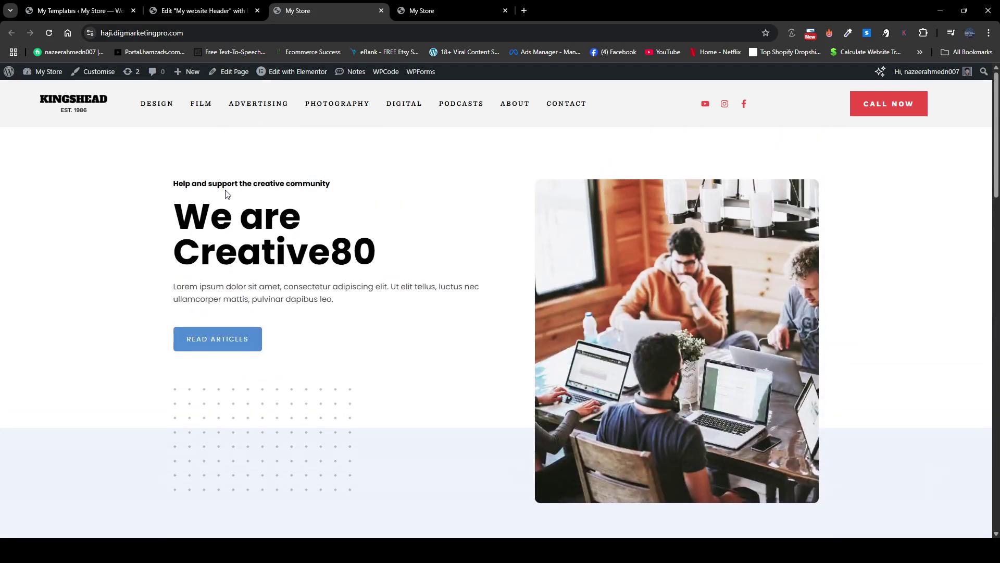
{"action": "scroll", "coordinate": [227, 194], "scroll_direction": "down", "scroll_amount": 6}
{"action": "scroll", "coordinate": [228, 194], "scroll_direction": "down", "scroll_amount": 2}
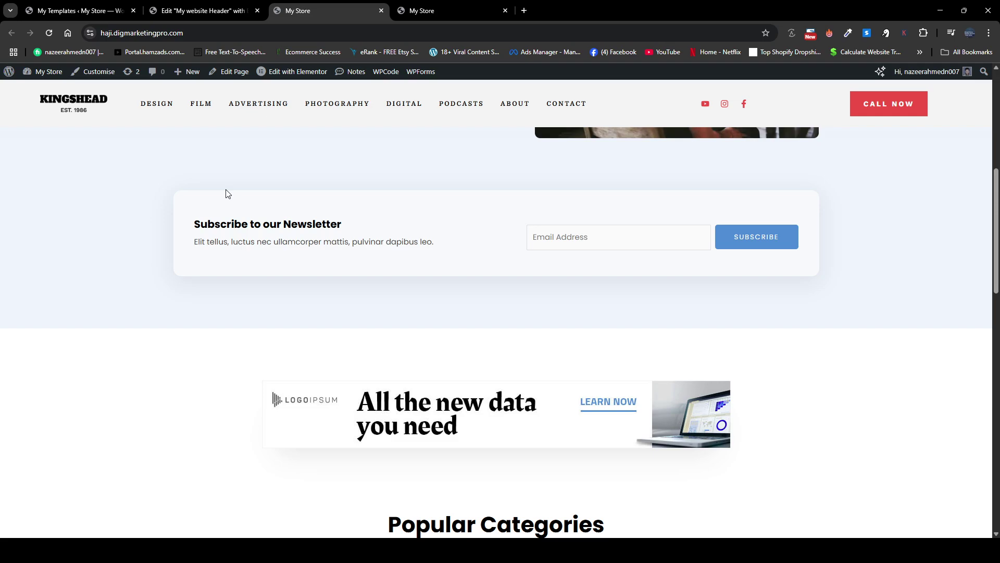
{"action": "scroll", "coordinate": [228, 194], "scroll_direction": "down", "scroll_amount": 3}
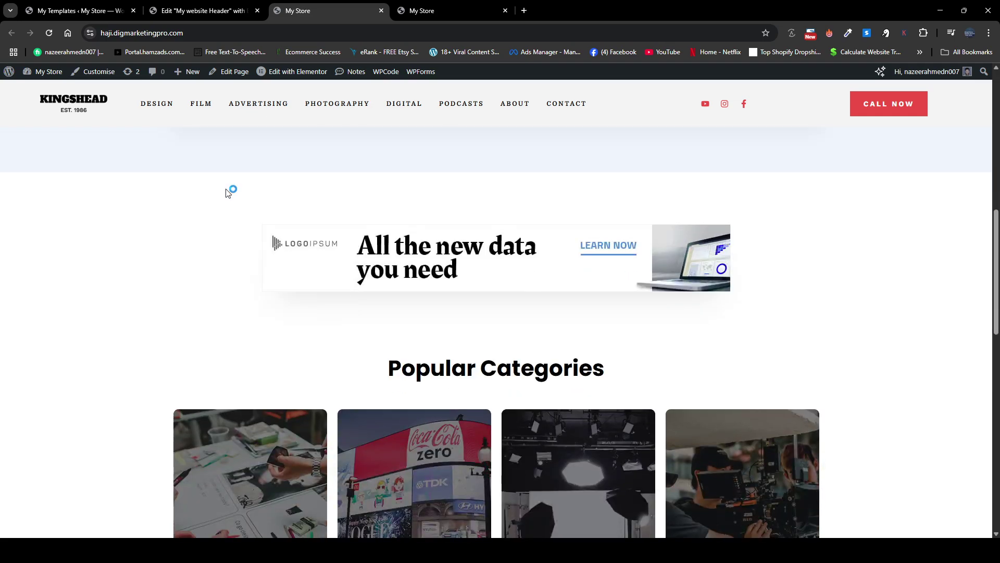
{"action": "left_click", "coordinate": [81, 5]}
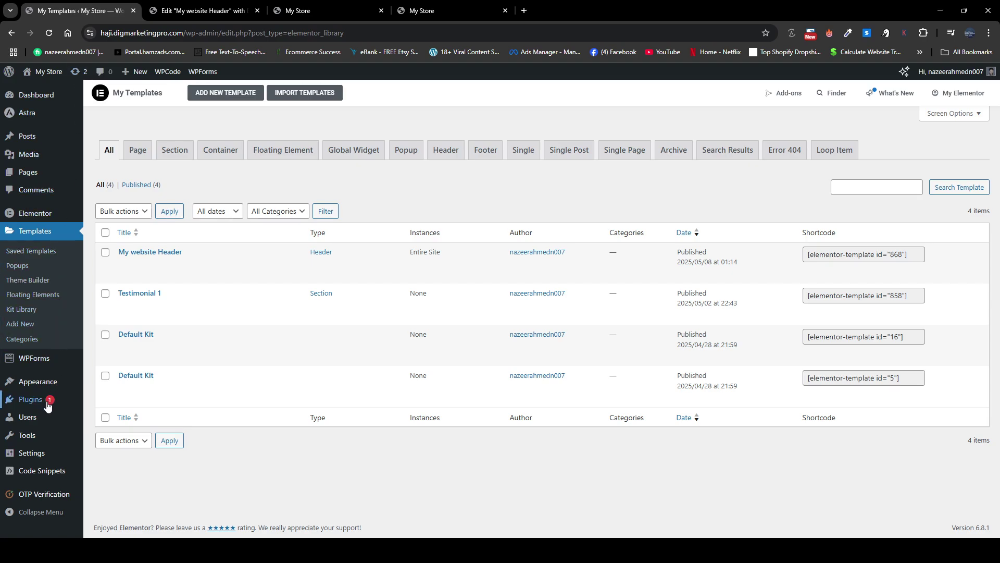
- Search Add Plugins for 'code' and confirm WPCode is already Active
{"action": "mouse_move", "coordinate": [75, 410]}
{"action": "left_click", "coordinate": [107, 415]}
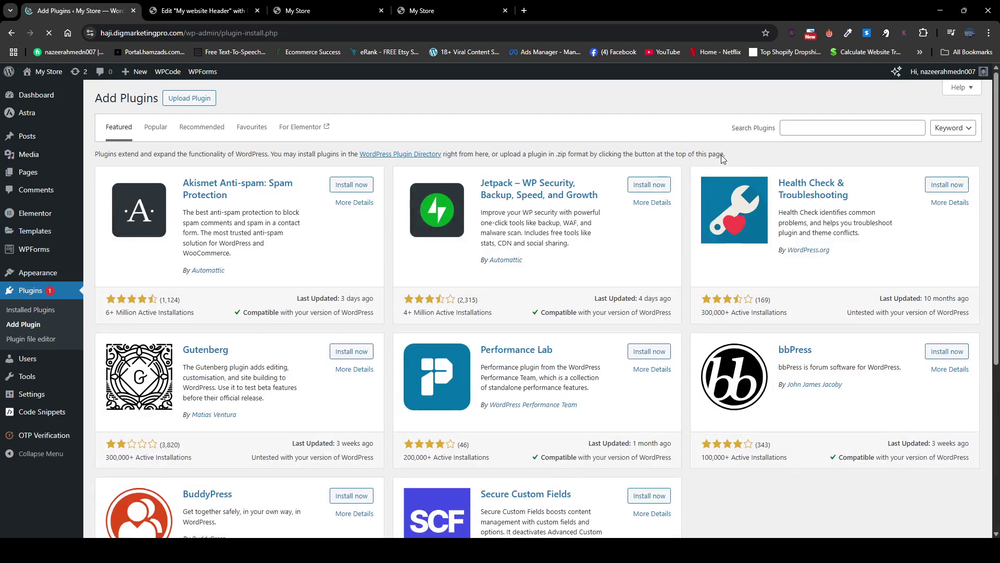
{"action": "left_click", "coordinate": [801, 131]}
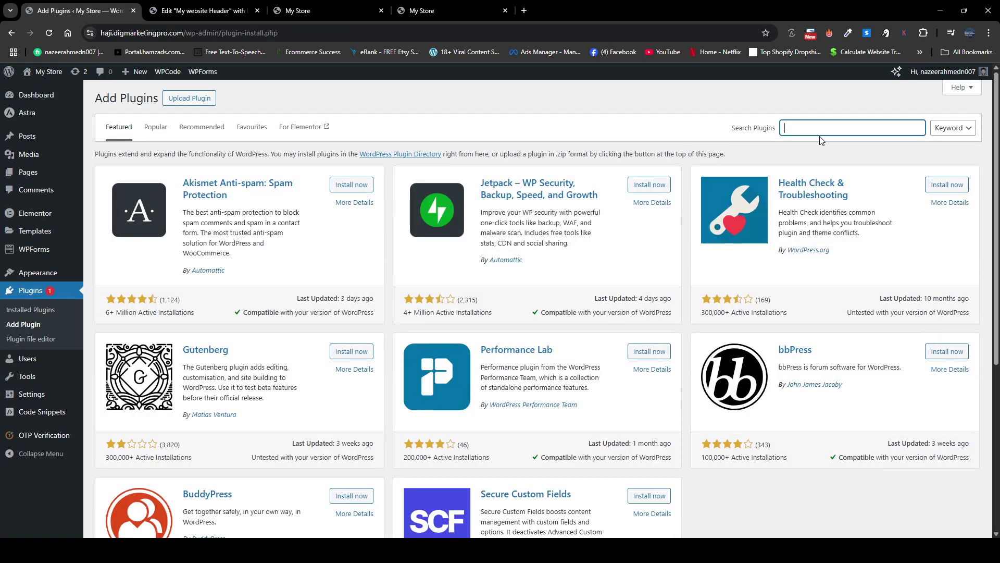
{"action": "type", "text": "code"}
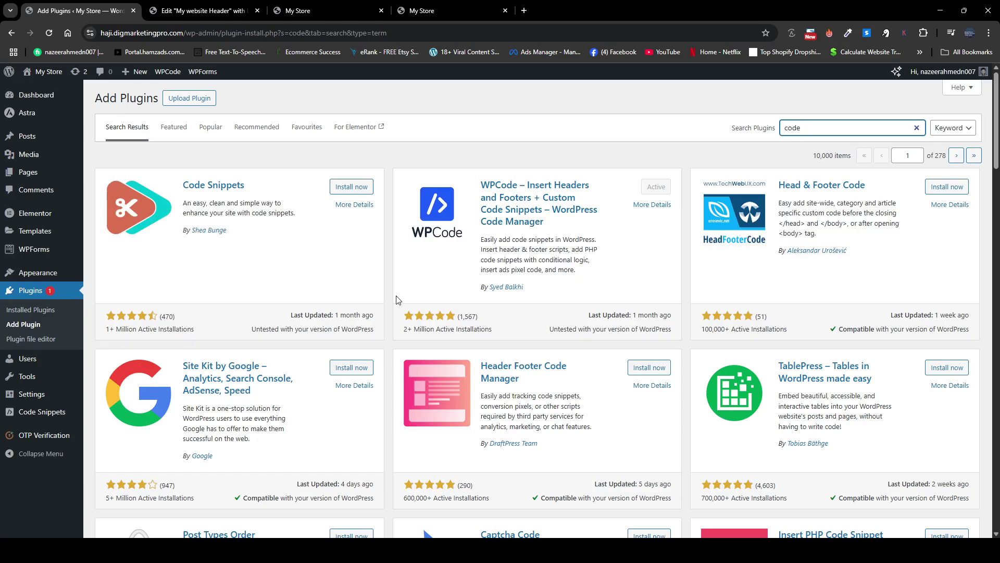
{"action": "mouse_move", "coordinate": [34, 414]}
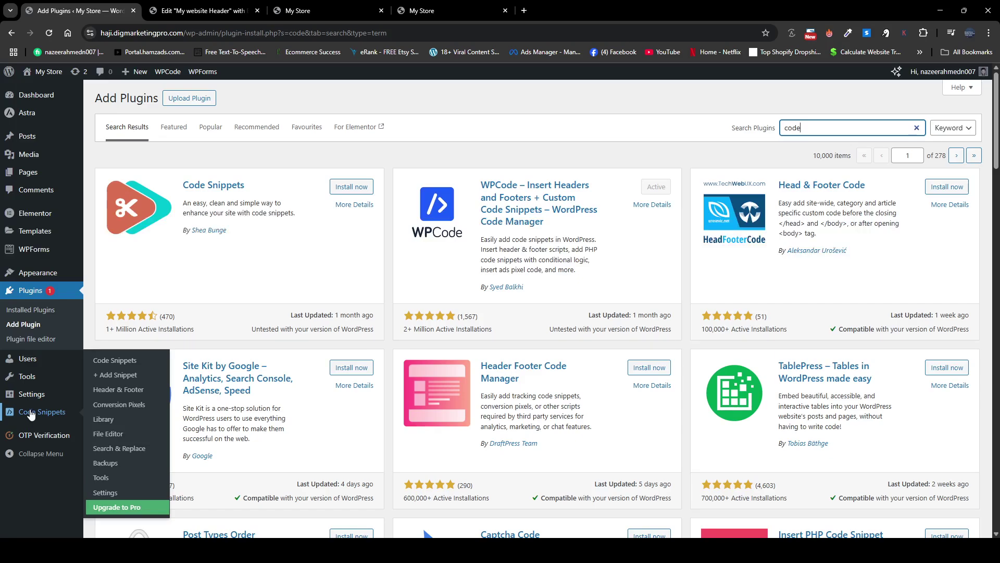
- Create a custom PHP snippet with the pasted header-scroll script, make it Active and save
{"action": "left_click", "coordinate": [114, 375]}
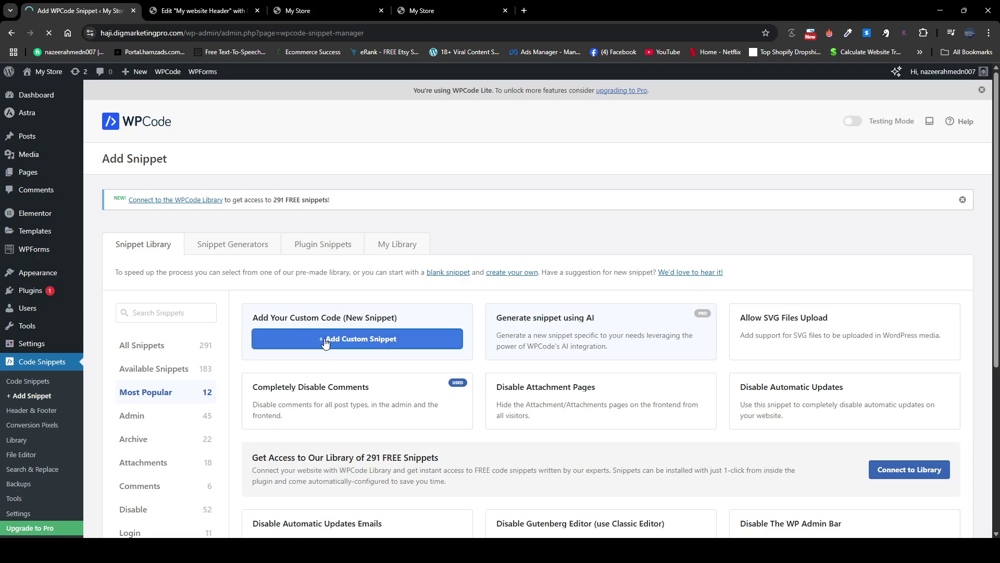
{"action": "left_click", "coordinate": [325, 340]}
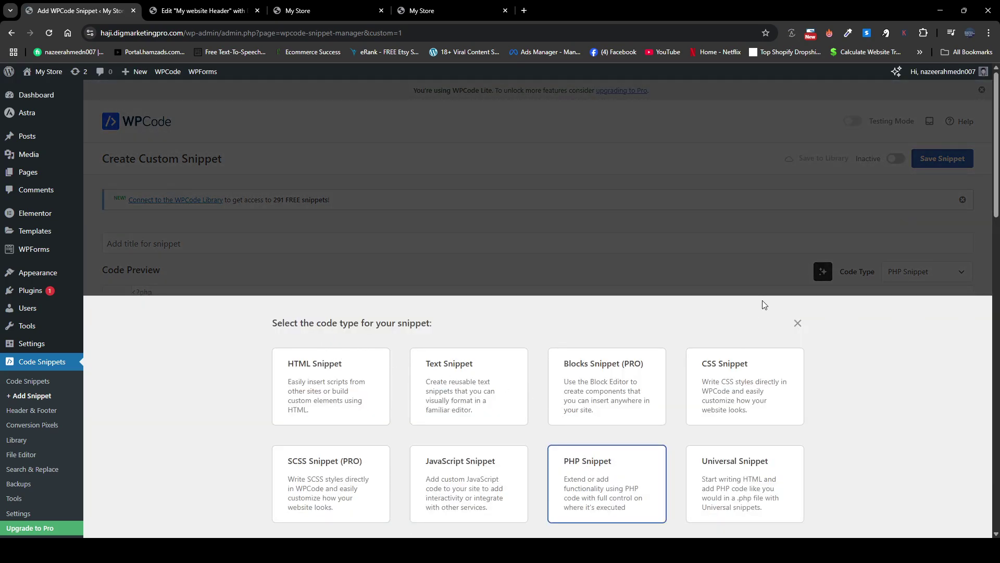
{"action": "left_click", "coordinate": [629, 480]}
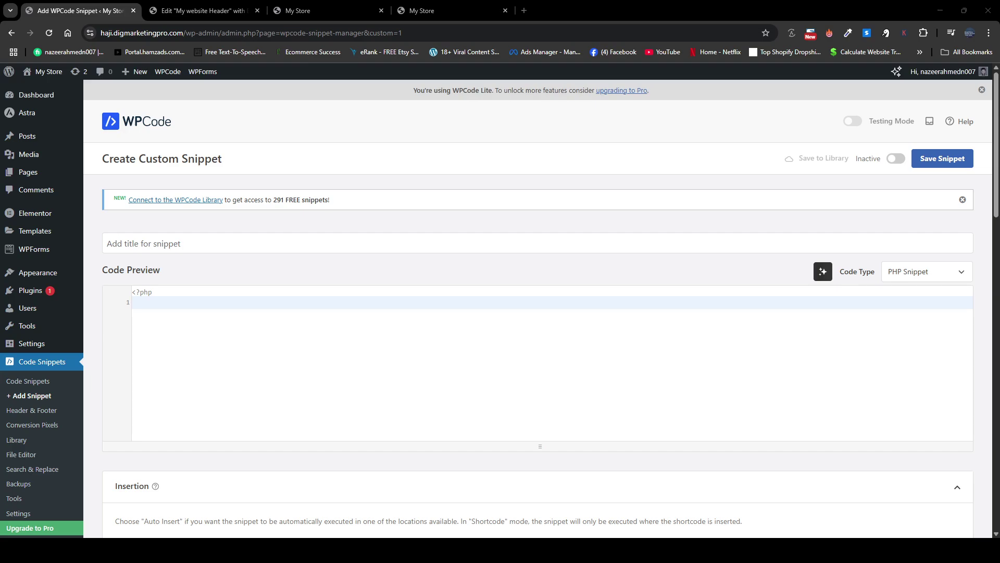
{"action": "left_click", "coordinate": [175, 309]}
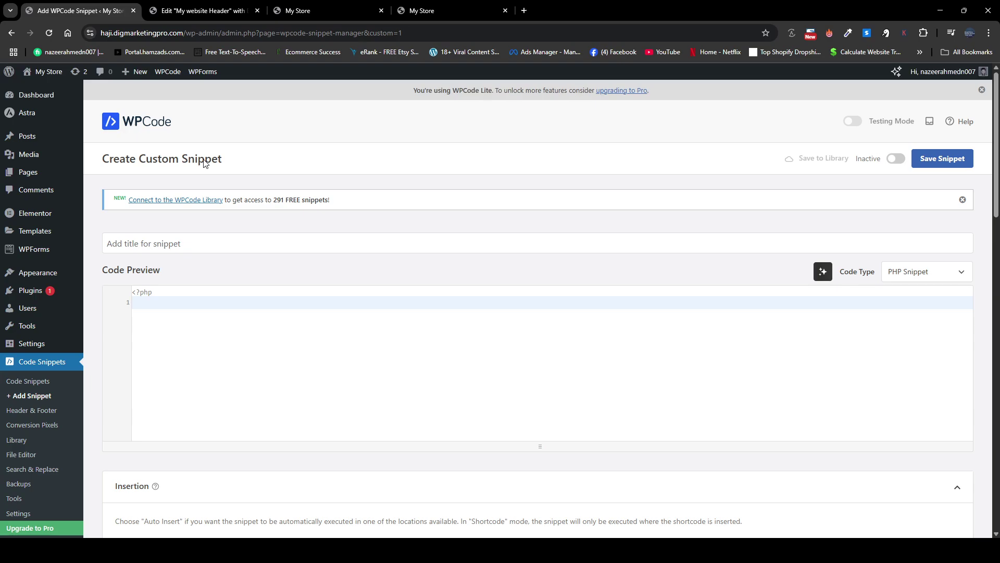
{"action": "key", "text": "ctrl+v"}
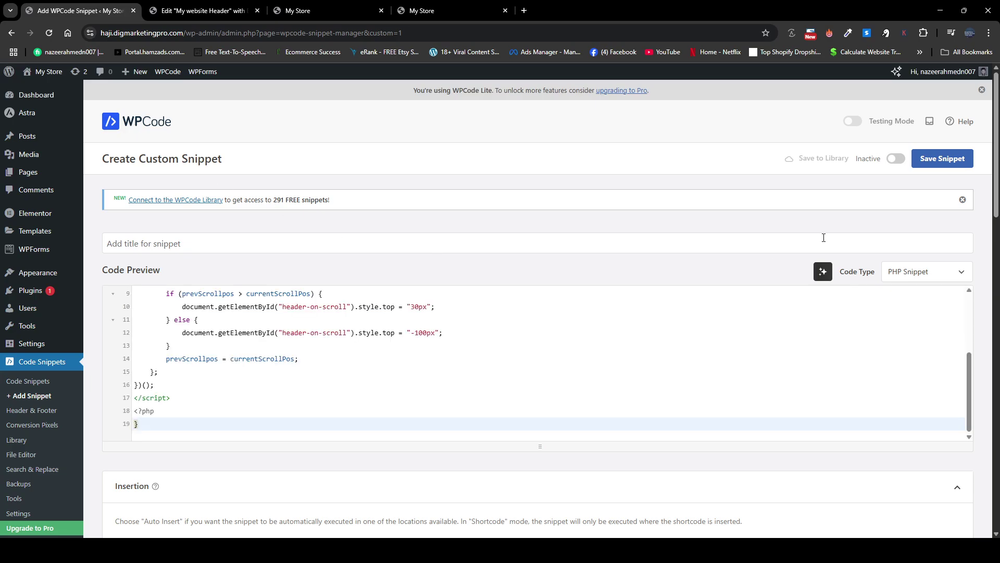
{"action": "left_click", "coordinate": [896, 160]}
{"action": "left_click", "coordinate": [933, 162]}
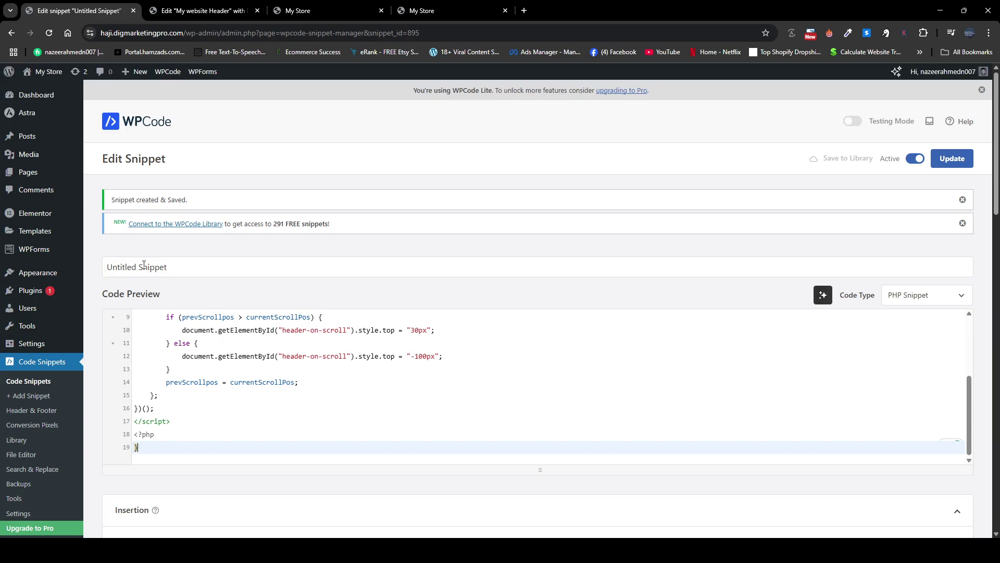
- Enter header-on-scroll as the header container's CSS ID and CSS class, then publish
{"action": "left_click", "coordinate": [212, 8]}
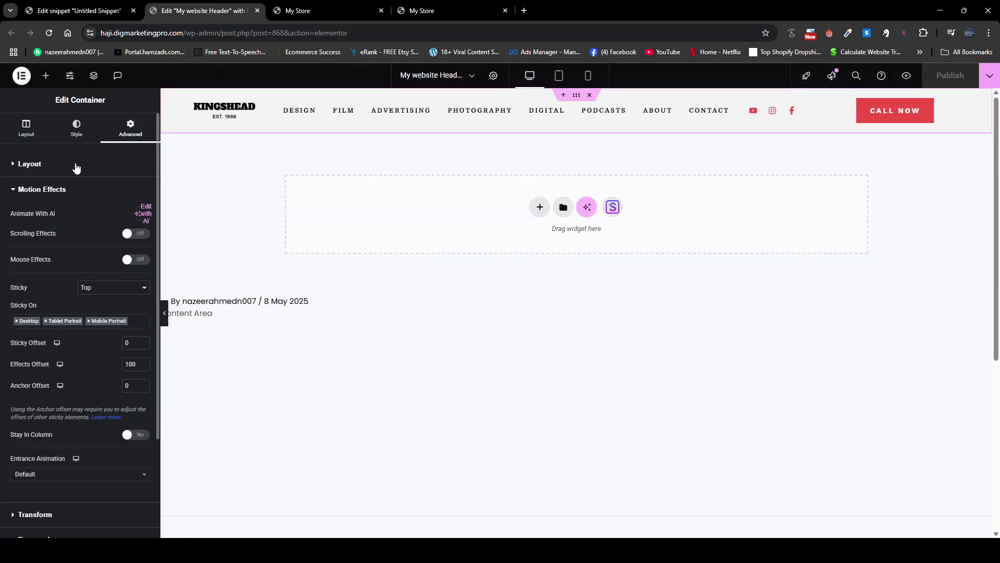
{"action": "left_click", "coordinate": [33, 164]}
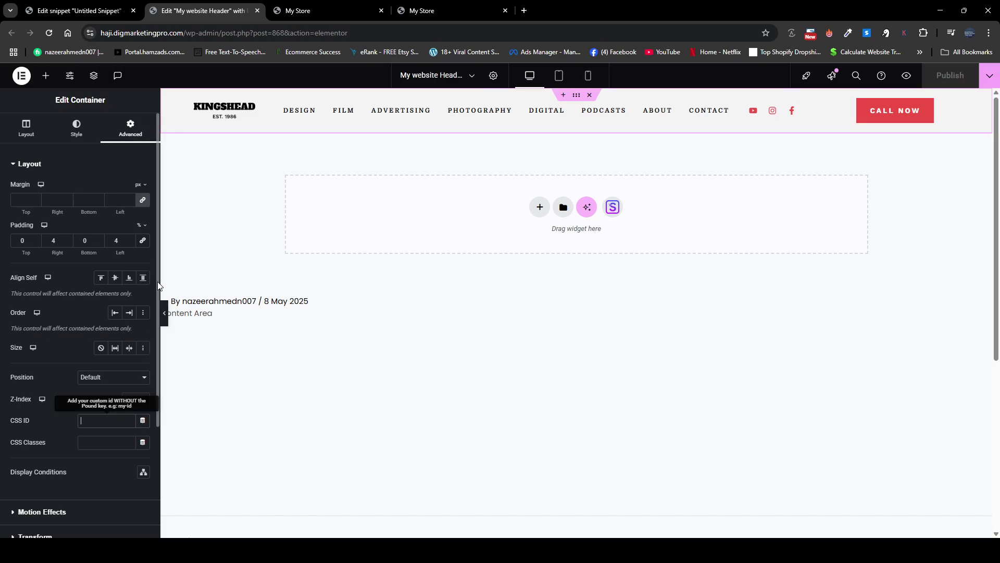
{"action": "type", "text": "header-on-scroll"}
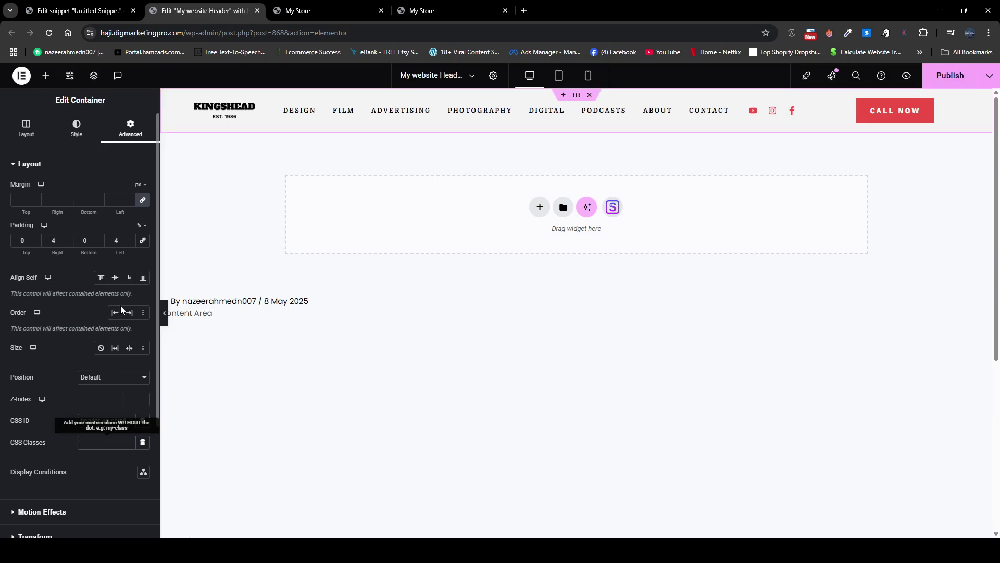
{"action": "type", "text": "header-on-scroll"}
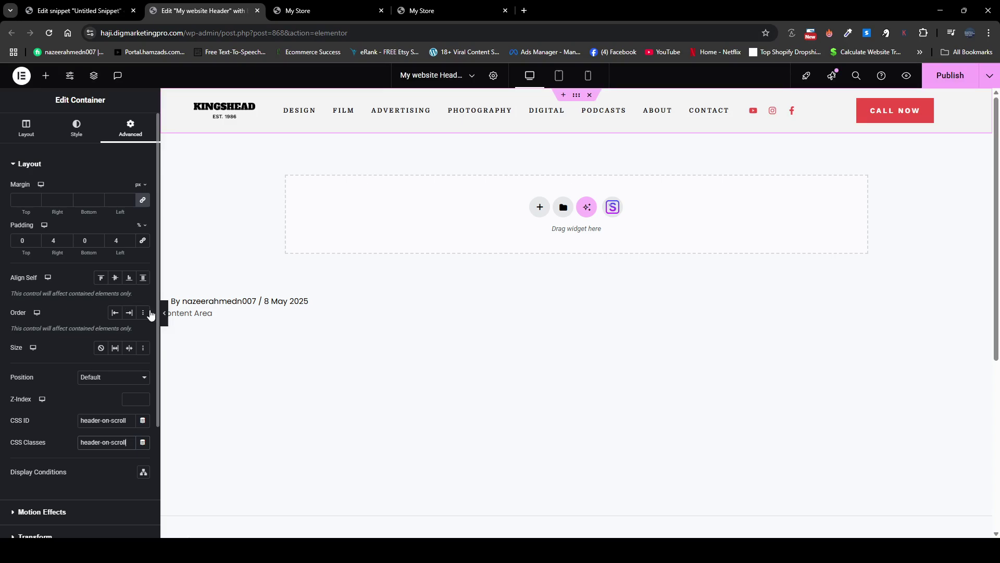
{"action": "left_click", "coordinate": [949, 81]}
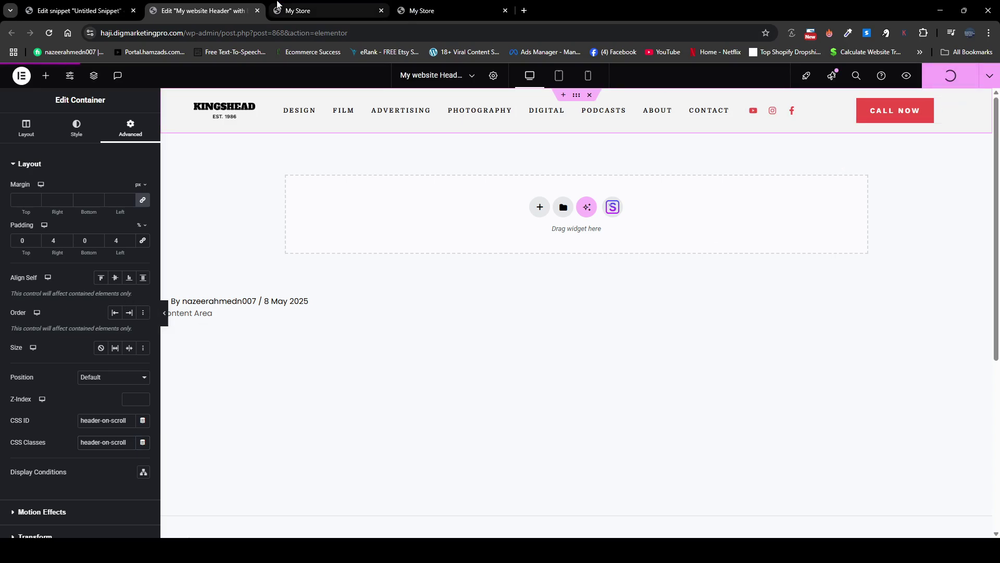
- Reload the live homepage and scroll down and up repeatedly to watch the header hide and return
{"action": "left_click", "coordinate": [313, 11]}
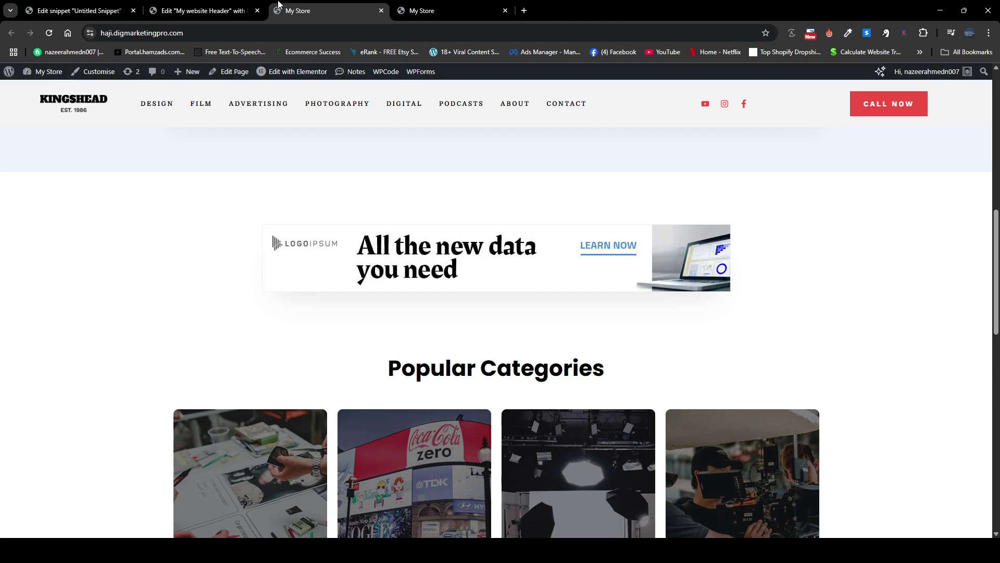
{"action": "left_click", "coordinate": [50, 33]}
{"action": "scroll", "coordinate": [211, 305], "scroll_direction": "up", "scroll_amount": 3}
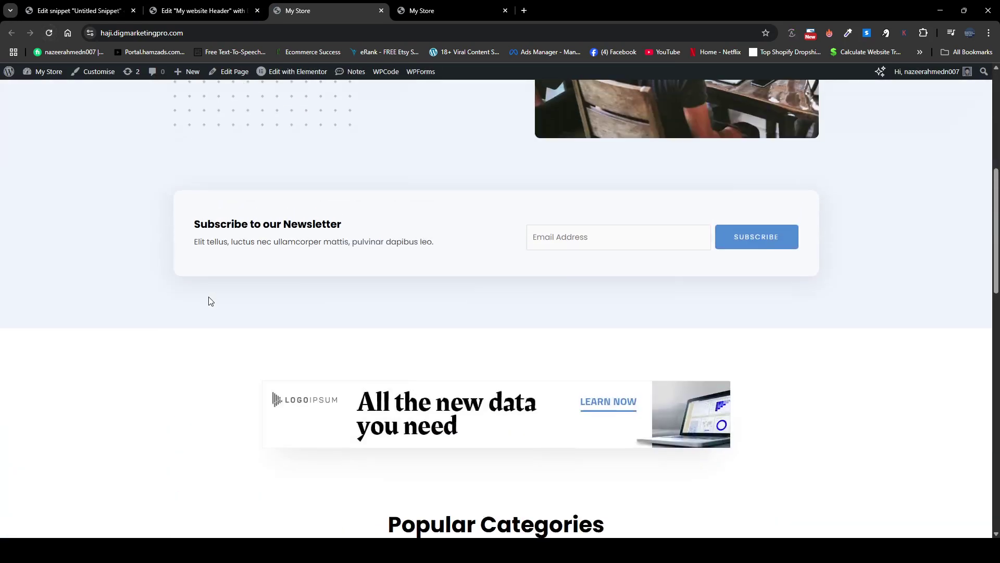
{"action": "scroll", "coordinate": [211, 302], "scroll_direction": "up", "scroll_amount": 7}
{"action": "scroll", "coordinate": [211, 297], "scroll_direction": "down", "scroll_amount": 5}
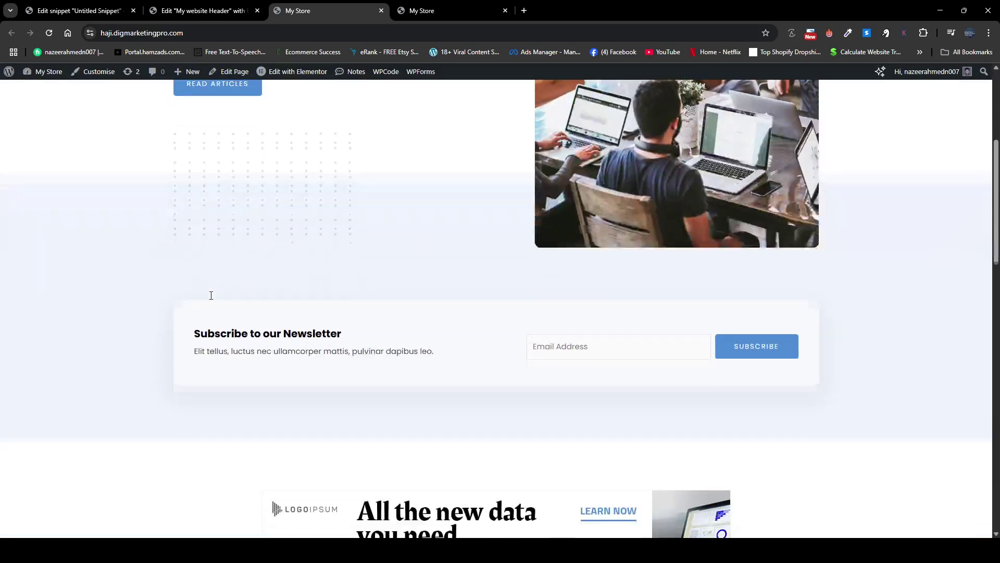
{"action": "scroll", "coordinate": [211, 299], "scroll_direction": "up", "scroll_amount": 5}
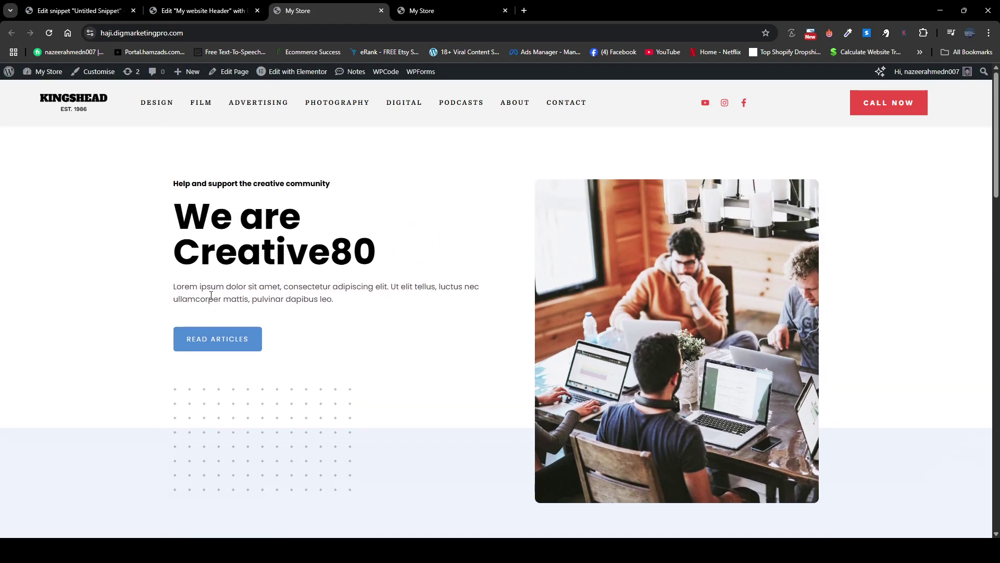
{"action": "scroll", "coordinate": [210, 293], "scroll_direction": "down", "scroll_amount": 5}
{"action": "scroll", "coordinate": [210, 297], "scroll_direction": "up", "scroll_amount": 6}
{"action": "scroll", "coordinate": [197, 163], "scroll_direction": "down", "scroll_amount": 3}
{"action": "scroll", "coordinate": [377, 208], "scroll_direction": "up", "scroll_amount": 3}
{"action": "scroll", "coordinate": [134, 226], "scroll_direction": "down", "scroll_amount": 3}
{"action": "scroll", "coordinate": [134, 227], "scroll_direction": "up", "scroll_amount": 3}
{"action": "scroll", "coordinate": [134, 227], "scroll_direction": "down", "scroll_amount": 3}
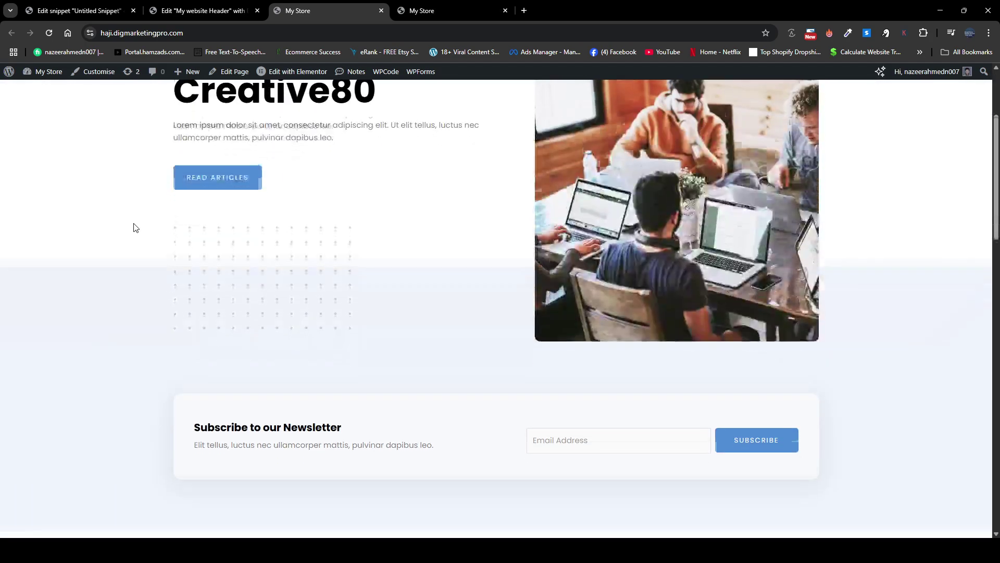
{"action": "scroll", "coordinate": [134, 227], "scroll_direction": "up", "scroll_amount": 3}
{"action": "scroll", "coordinate": [133, 227], "scroll_direction": "down", "scroll_amount": 3}
{"action": "scroll", "coordinate": [134, 227], "scroll_direction": "up", "scroll_amount": 3}
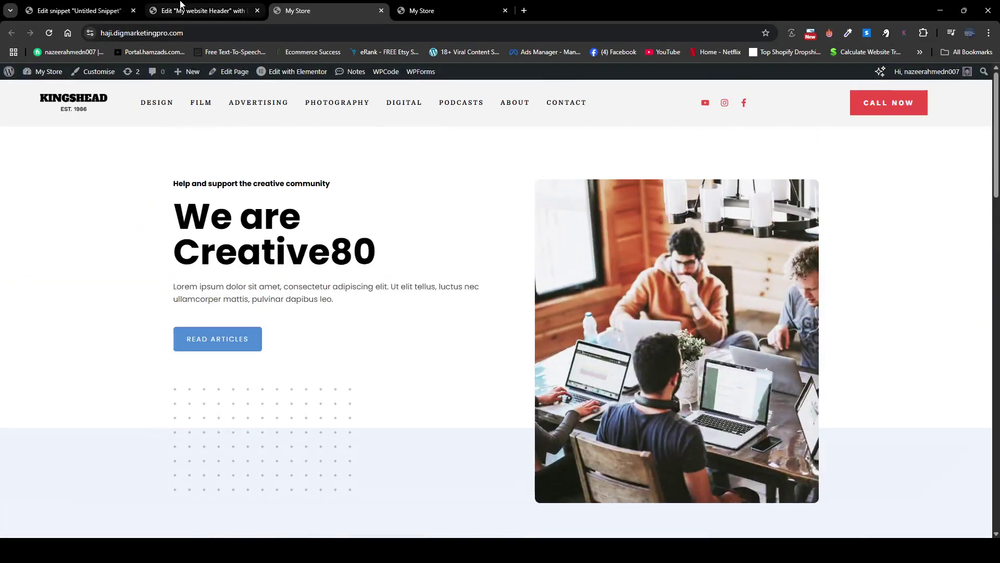
- Add Custom CSS giving .header-on-scroll 'transition: all .5s ease!important' and publish the header
{"action": "left_click", "coordinate": [181, 6]}
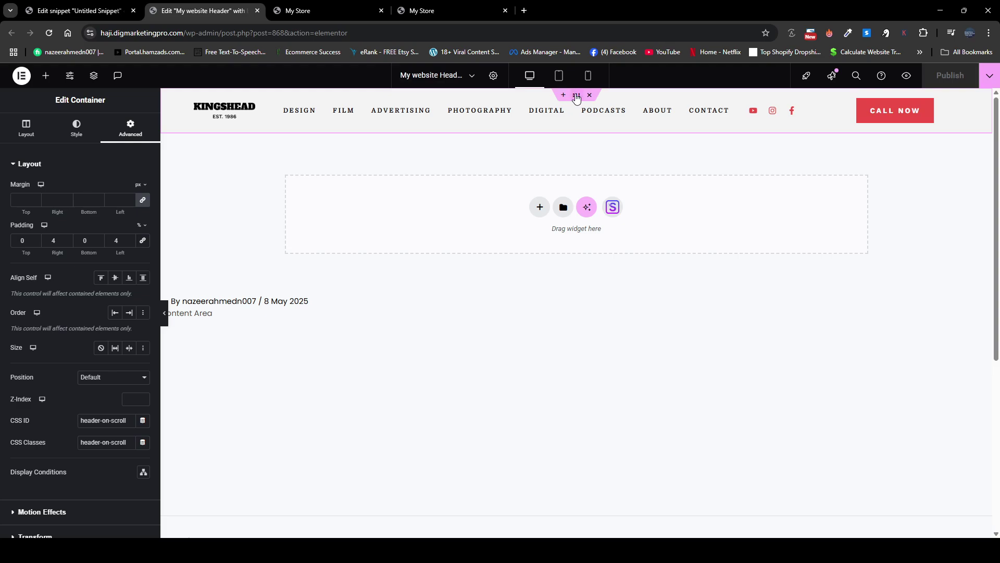
{"action": "scroll", "coordinate": [53, 308], "scroll_direction": "down", "scroll_amount": 3}
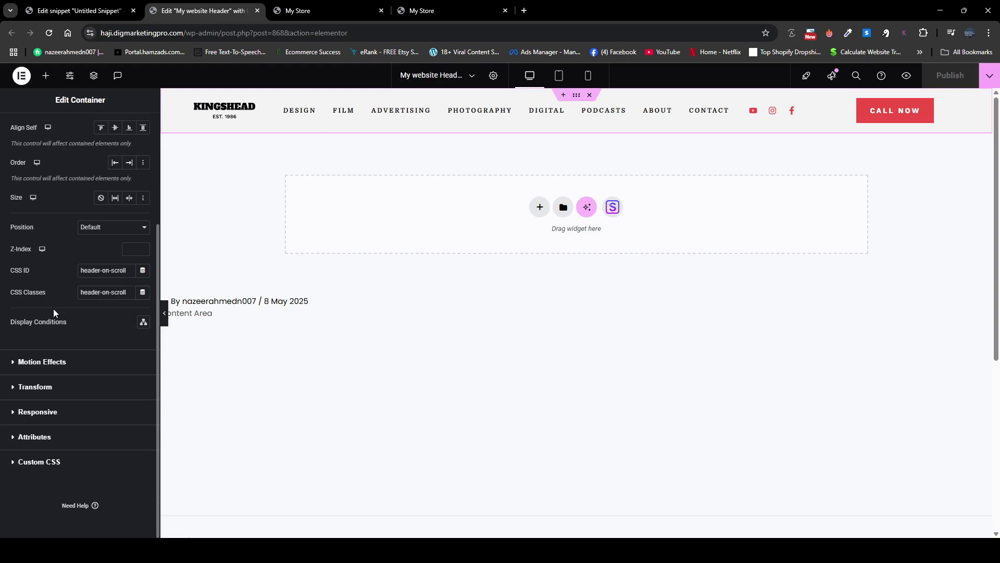
{"action": "left_click", "coordinate": [55, 465]}
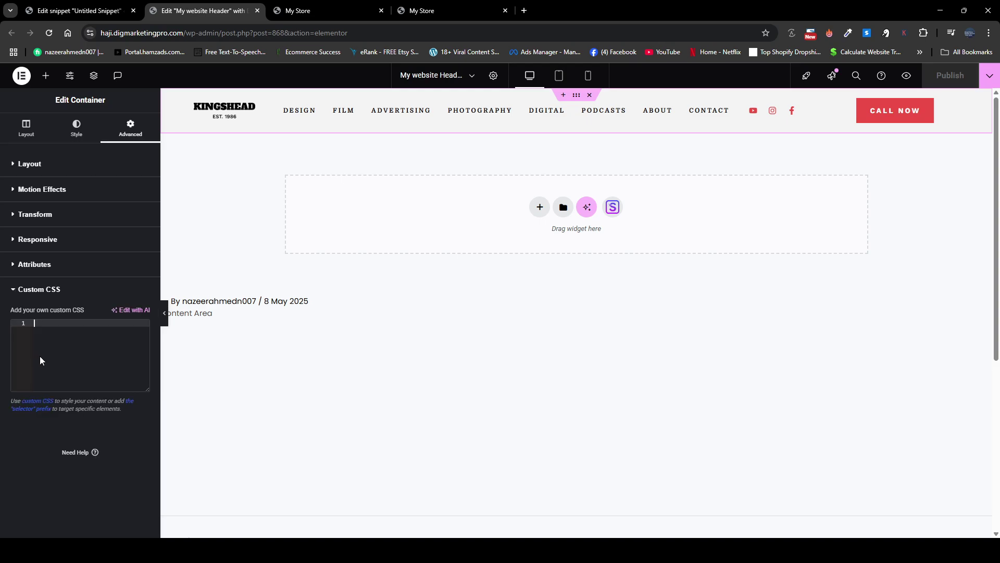
{"action": "type", "text": ".header-on-scroll {   transition: all .5s ease!important; }"}
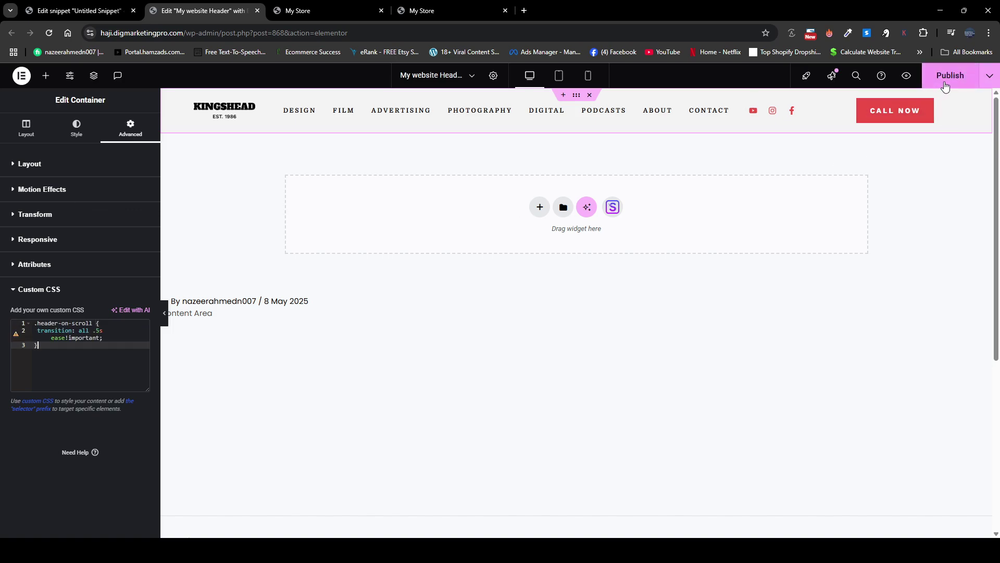
{"action": "left_click", "coordinate": [958, 74]}
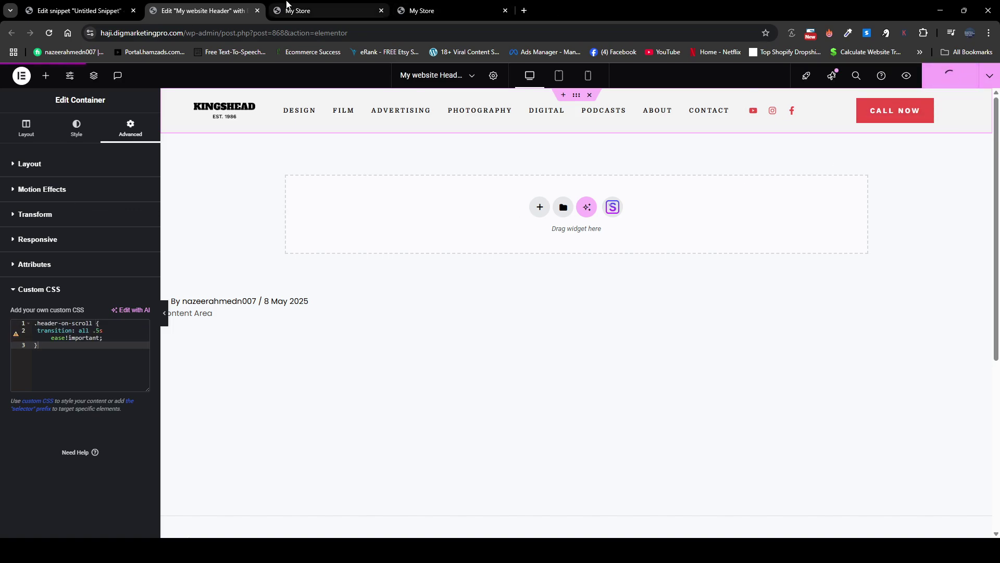
{"action": "left_click", "coordinate": [288, 7]}
- Reload the live page, scroll-test the smoother header transition, and return to the WPCode snippet
{"action": "left_click", "coordinate": [49, 33]}
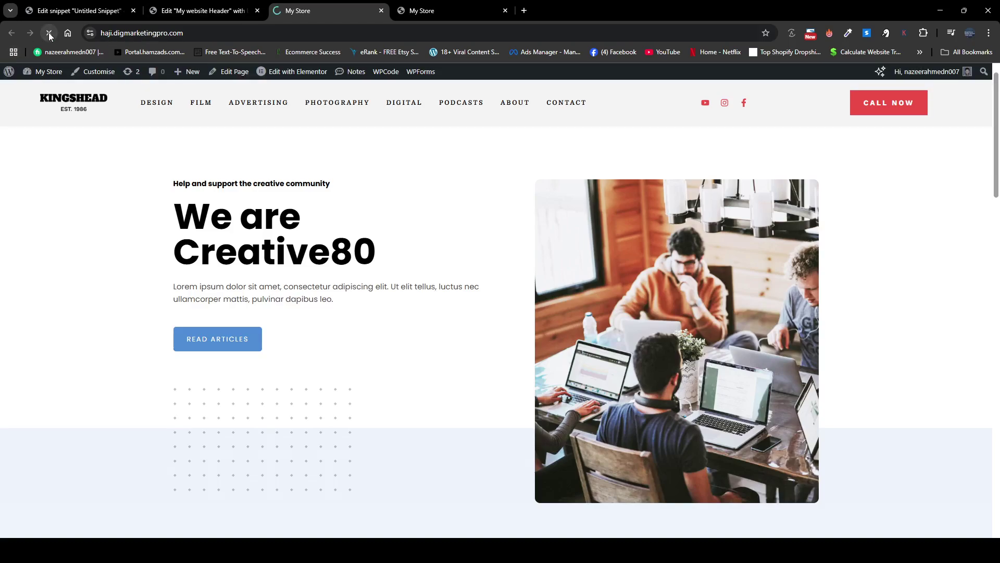
{"action": "scroll", "coordinate": [163, 207], "scroll_direction": "down", "scroll_amount": 6}
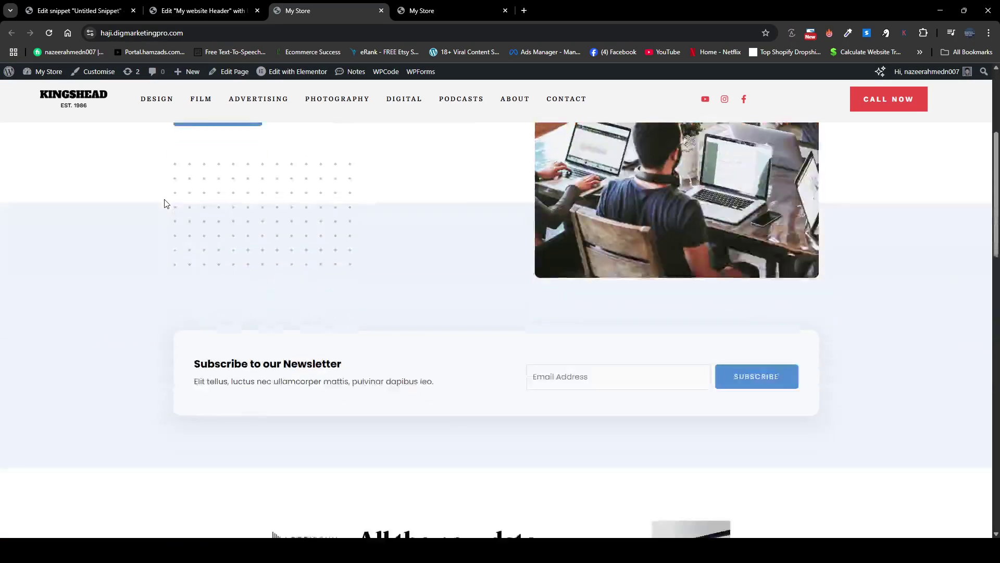
{"action": "scroll", "coordinate": [164, 209], "scroll_direction": "up", "scroll_amount": 6}
{"action": "scroll", "coordinate": [164, 209], "scroll_direction": "down", "scroll_amount": 5}
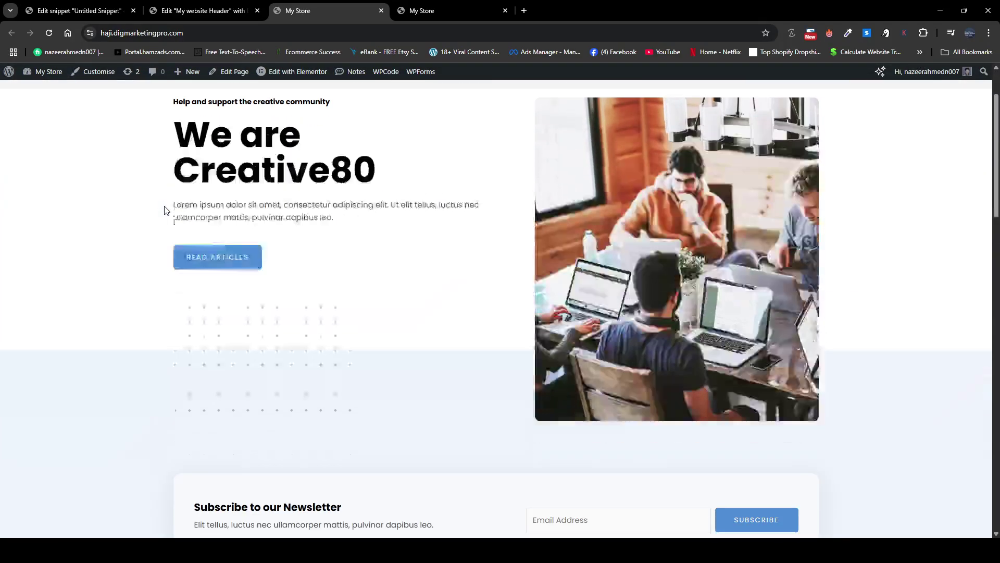
{"action": "scroll", "coordinate": [164, 209], "scroll_direction": "down", "scroll_amount": 4}
{"action": "scroll", "coordinate": [167, 219], "scroll_direction": "up", "scroll_amount": 6}
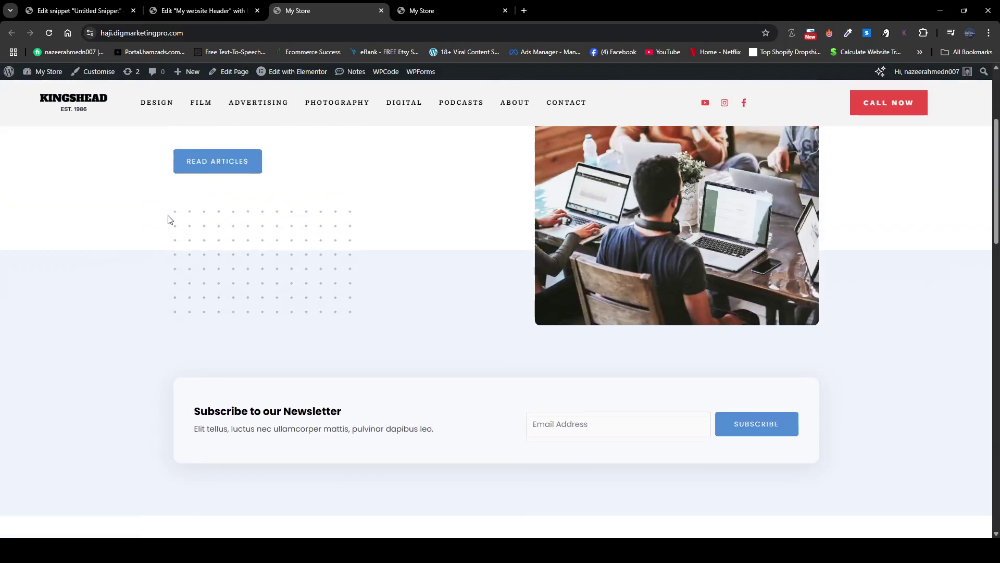
{"action": "scroll", "coordinate": [168, 219], "scroll_direction": "down", "scroll_amount": 1}
{"action": "scroll", "coordinate": [168, 218], "scroll_direction": "down", "scroll_amount": 5}
{"action": "scroll", "coordinate": [168, 214], "scroll_direction": "up", "scroll_amount": 4}
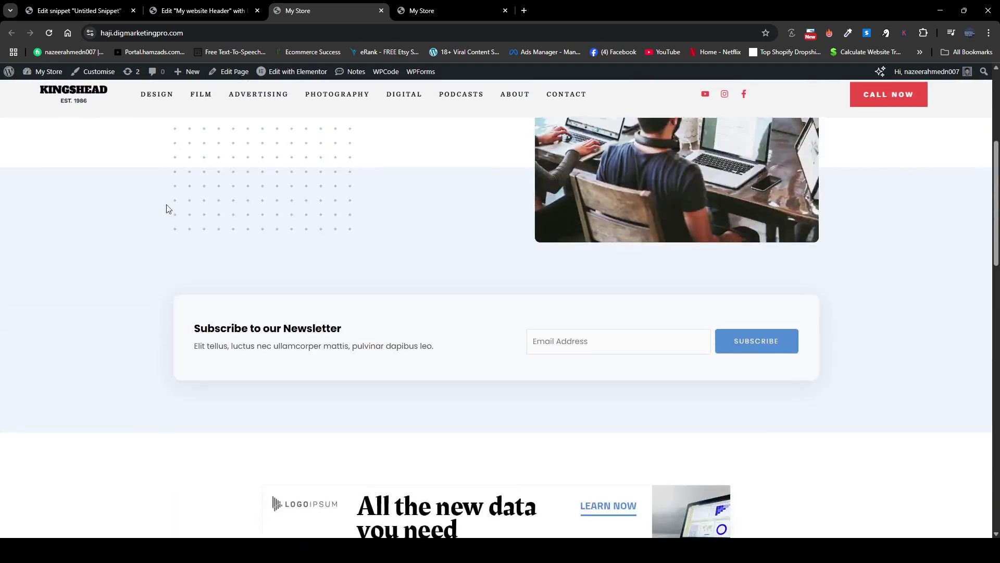
{"action": "left_click", "coordinate": [46, 6]}
{"action": "scroll", "coordinate": [258, 348], "scroll_direction": "up", "scroll_amount": 2}
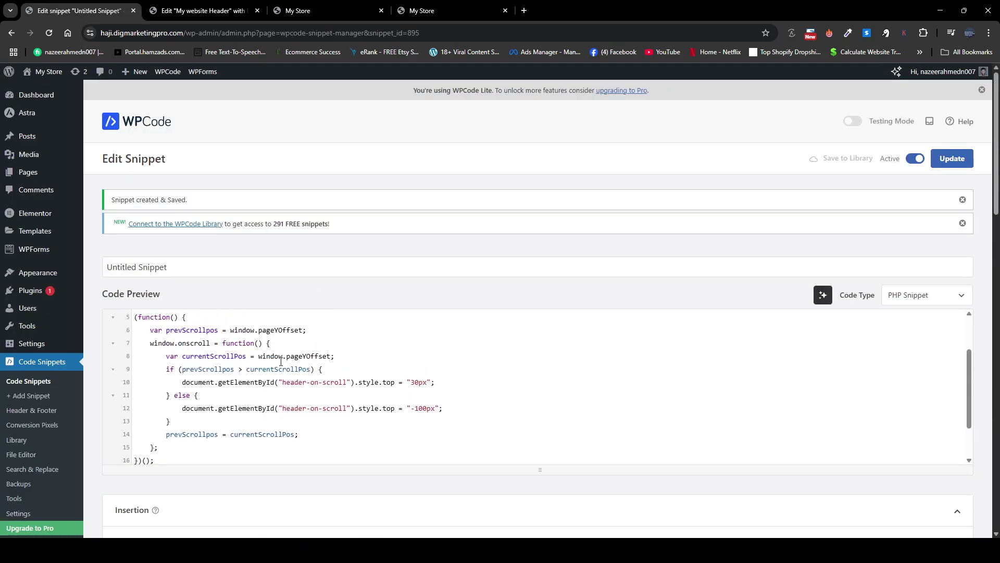
{"action": "left_click", "coordinate": [416, 384]}
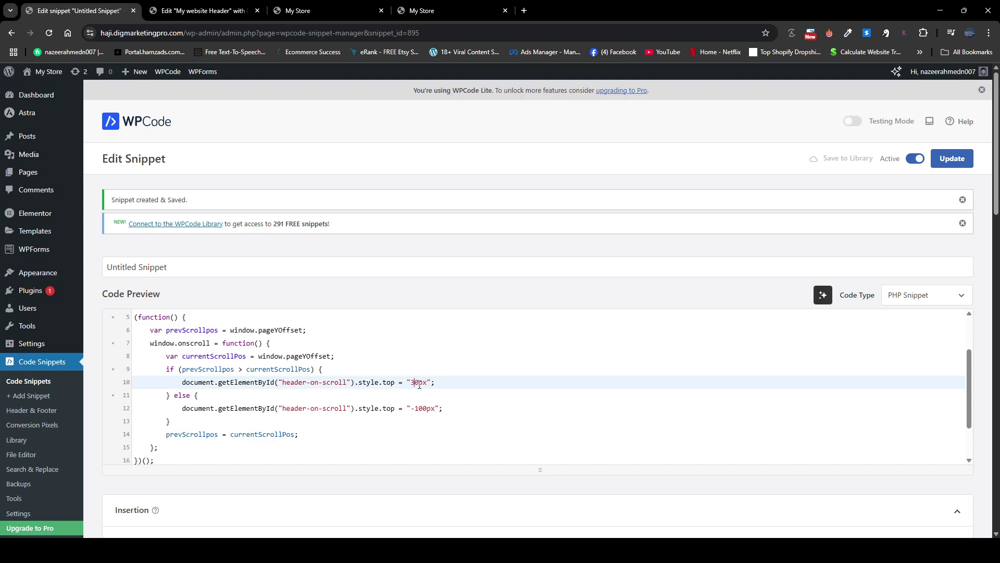